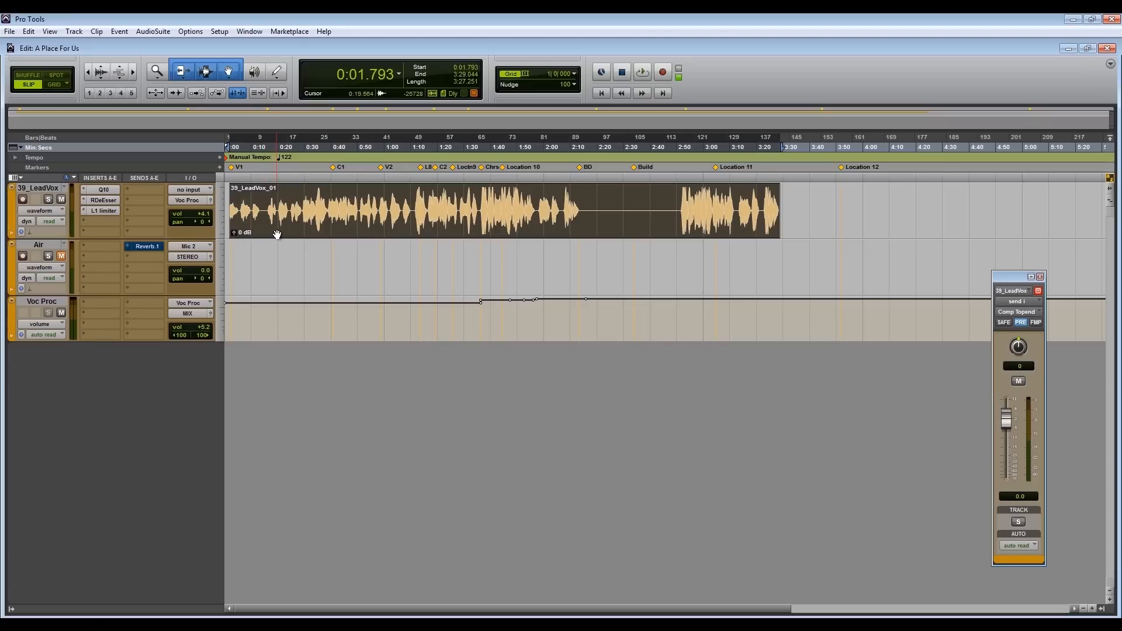
# Copy the lead vocal clip onto the Air track at the same time position and insert an EQ3 1-Band high-pass filter there
pyautogui.moveTo(291, 230); pyautogui.dragTo(291, 245)
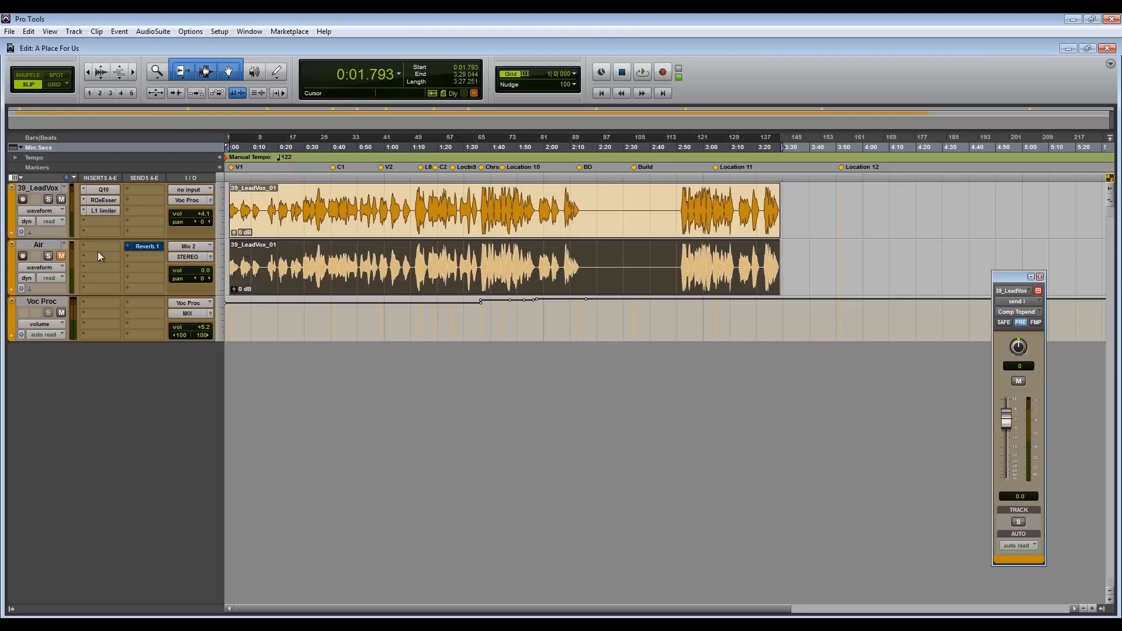
pyautogui.doubleClick(47, 246)
pyautogui.click(49, 257)
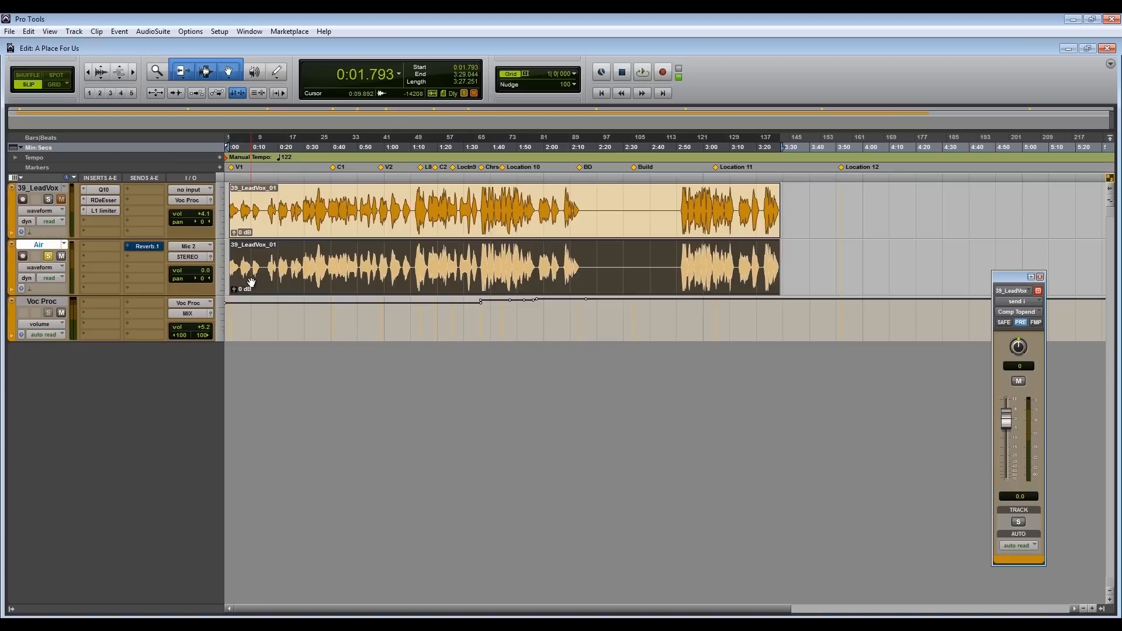
pyautogui.click(103, 247)
pyautogui.click(312, 403)
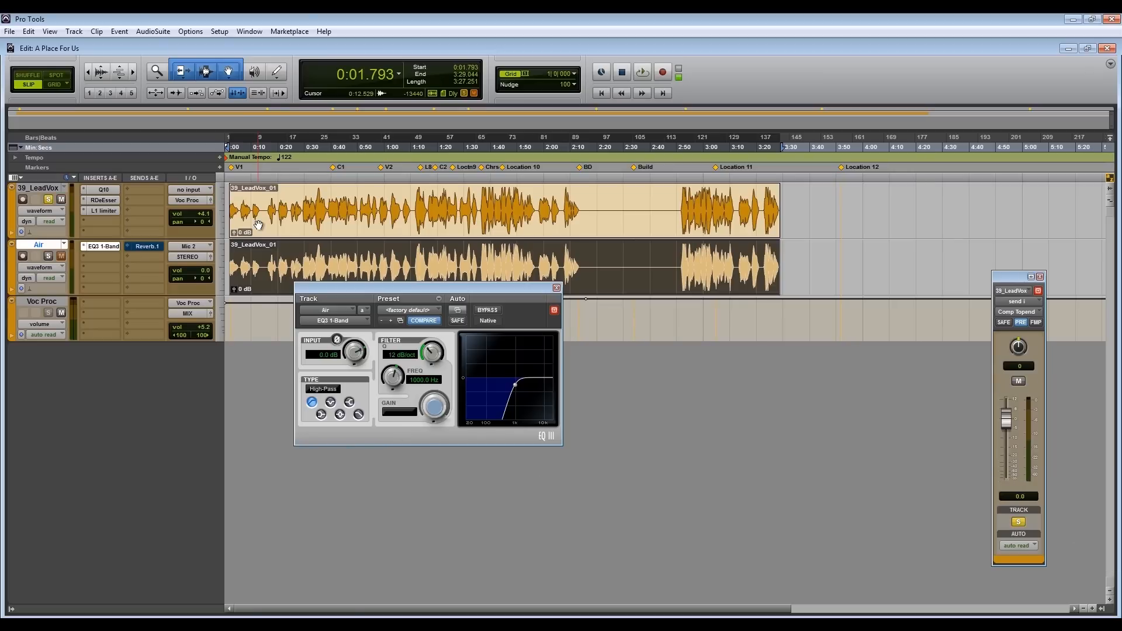
# Play back the soloed lead vocal for comparison with the Air track
pyautogui.click(260, 266)
pyautogui.press('space')
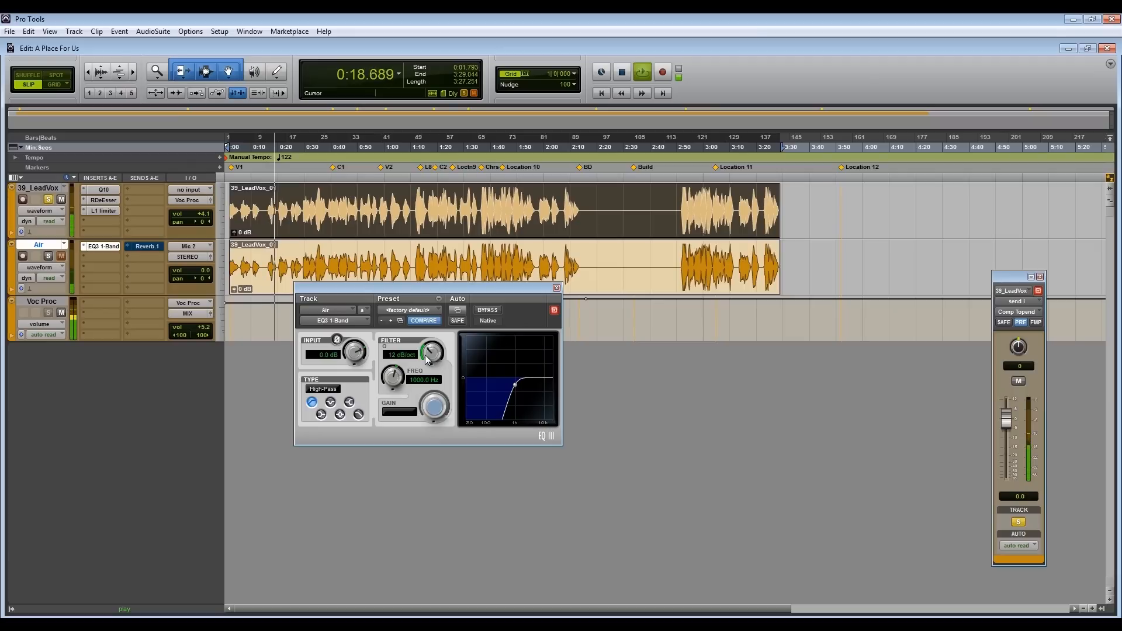
pyautogui.press('space')
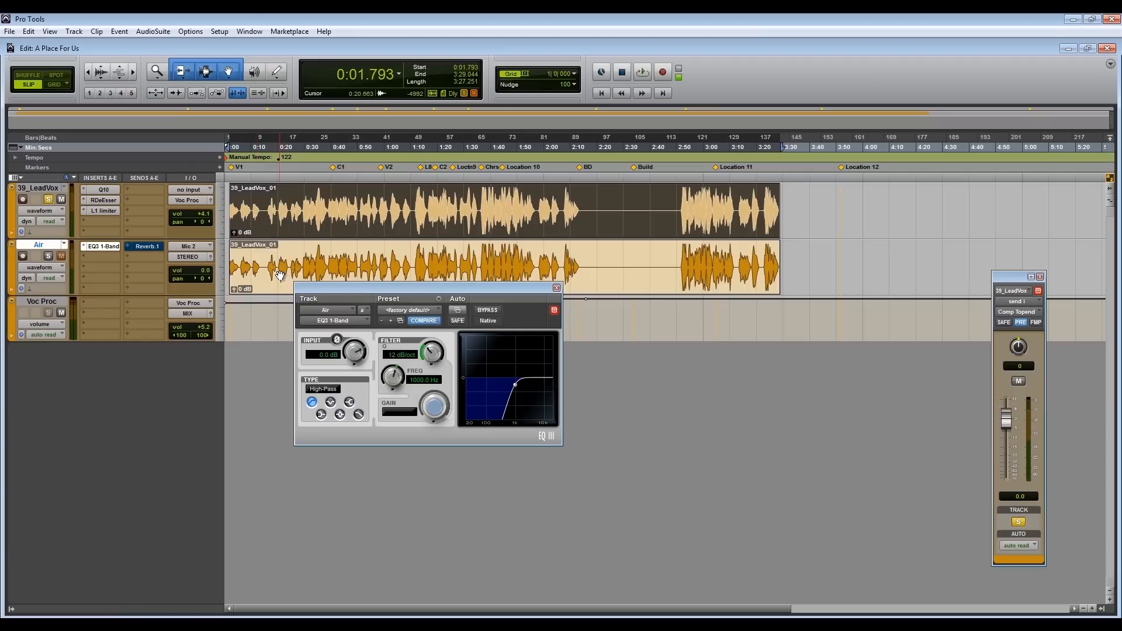
pyautogui.press('p')
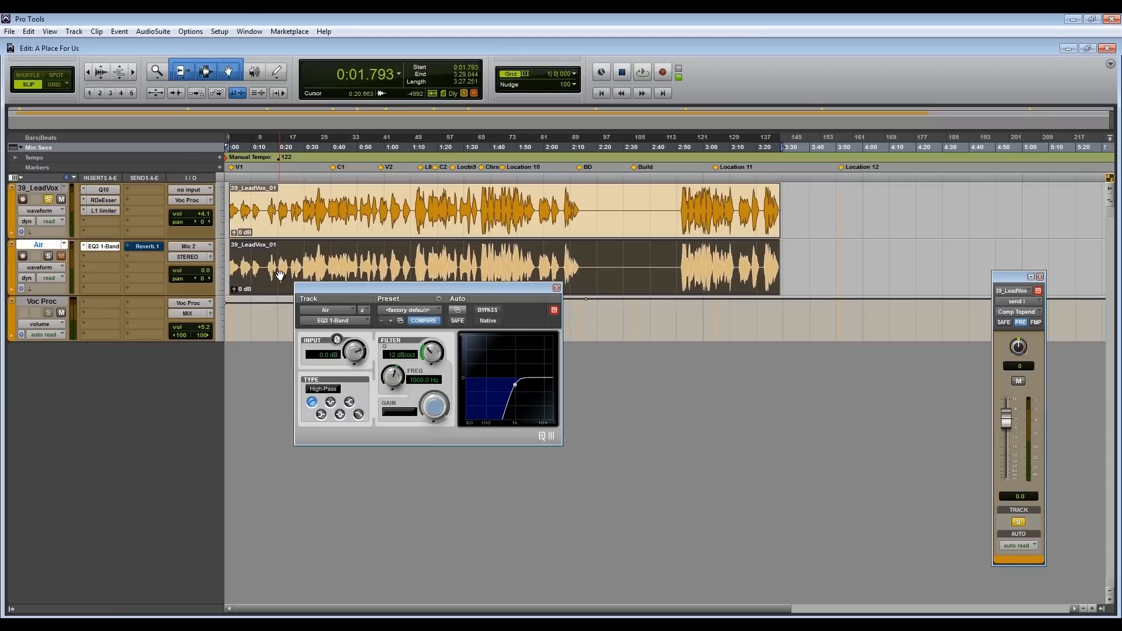
# With the Air track soloed and playing, set its high-pass frequency to 4.98 kHz and the EQ input gain to 5.8 dB
pyautogui.click(48, 254)
pyautogui.press('space')
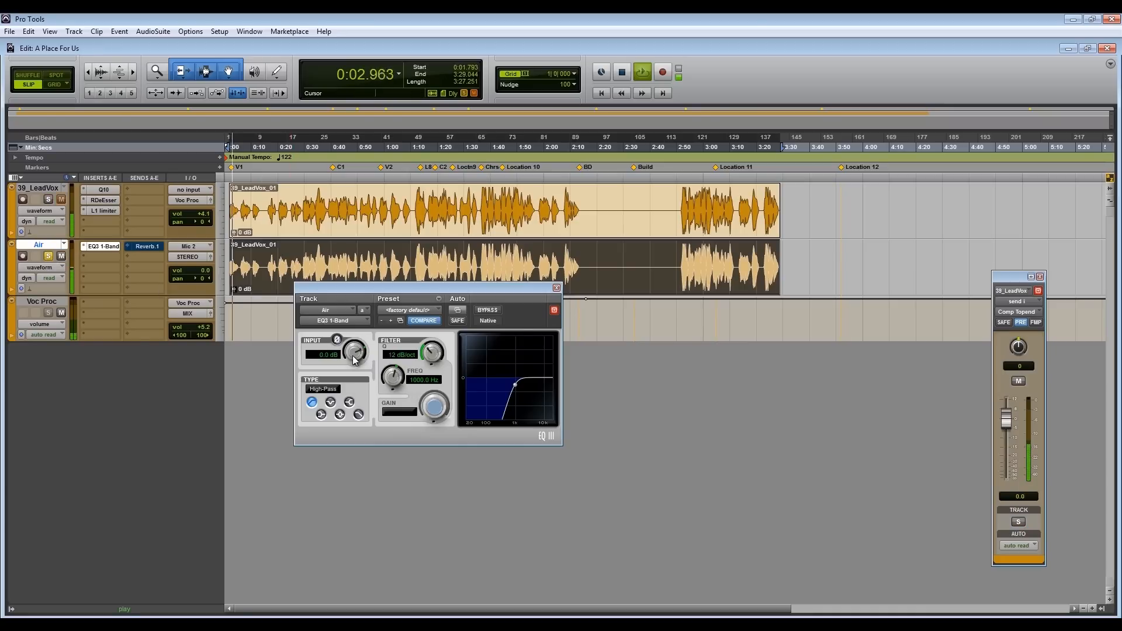
pyautogui.moveTo(396, 386); pyautogui.dragTo(356, 316)
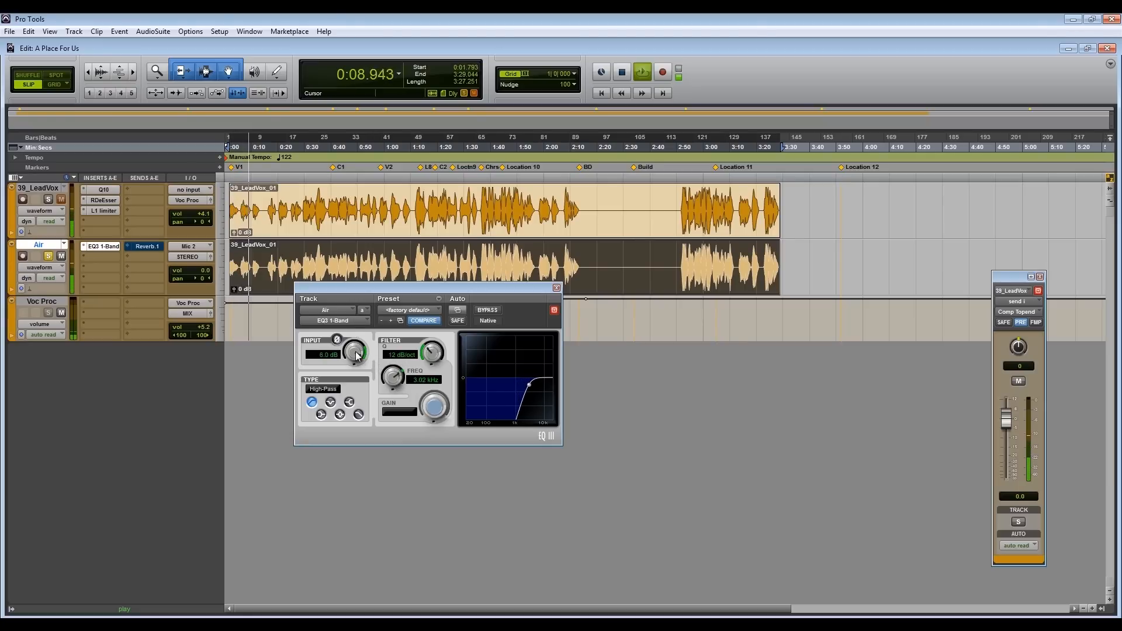
pyautogui.moveTo(354, 358); pyautogui.dragTo(392, 384)
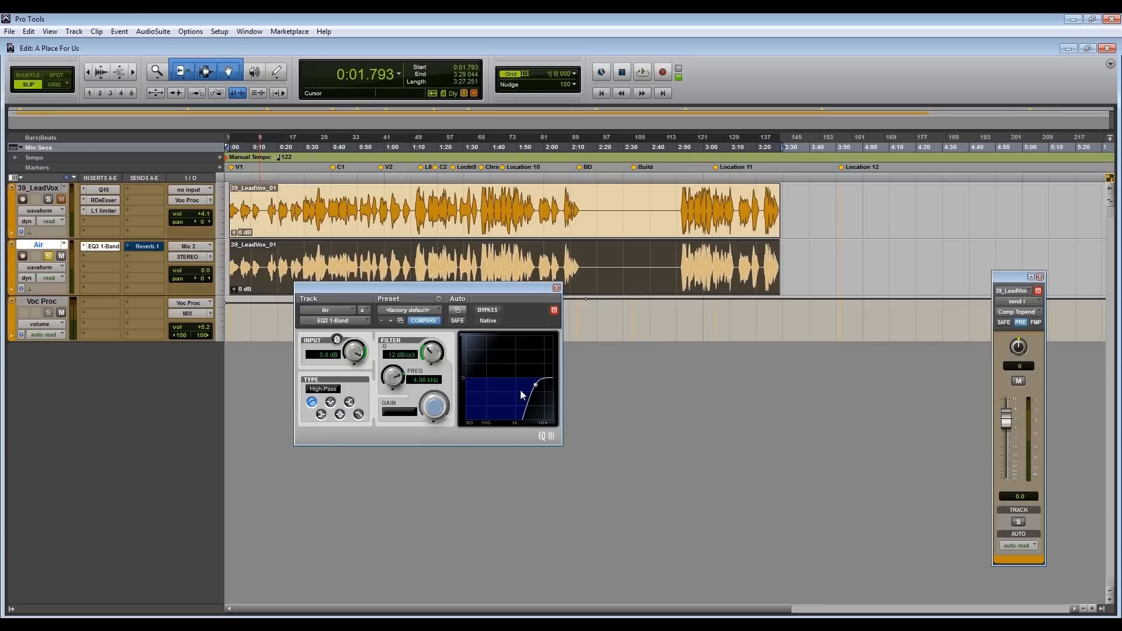
pyautogui.click(556, 287)
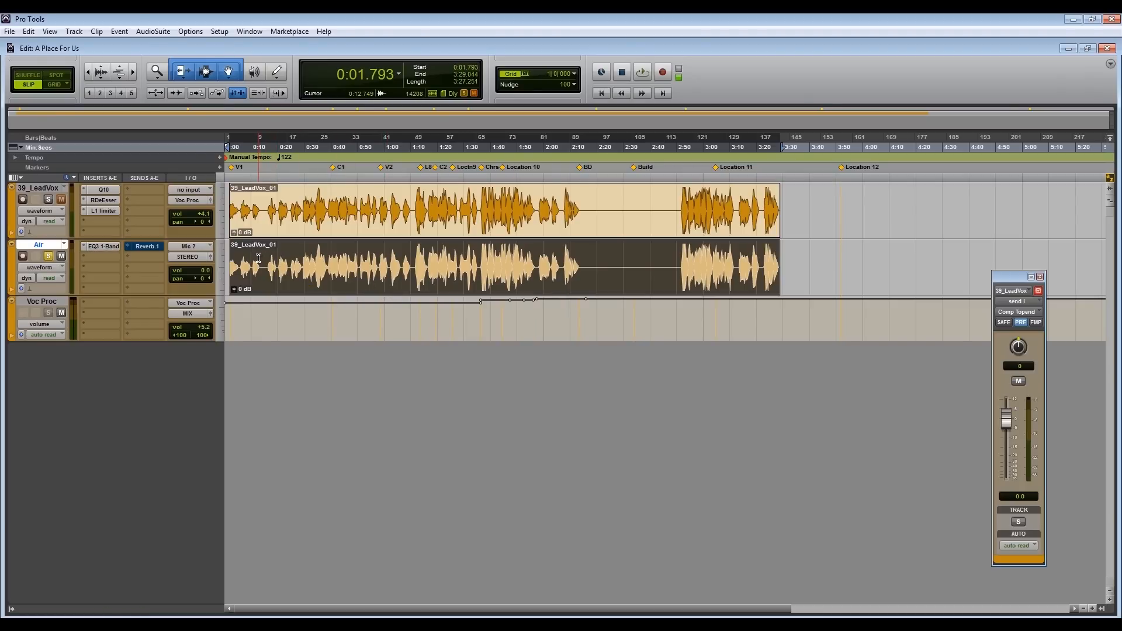
# Audition the start of the Air clip and cut out the short section from 0:02.483 to 0:02.672
pyautogui.click(255, 264)
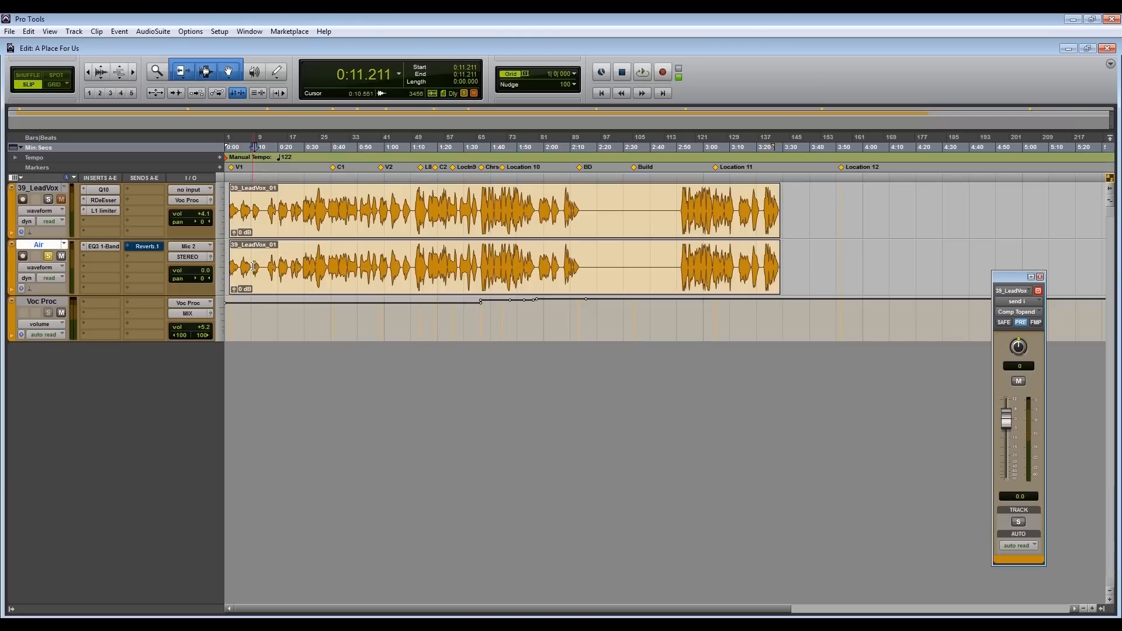
pyautogui.press('space')
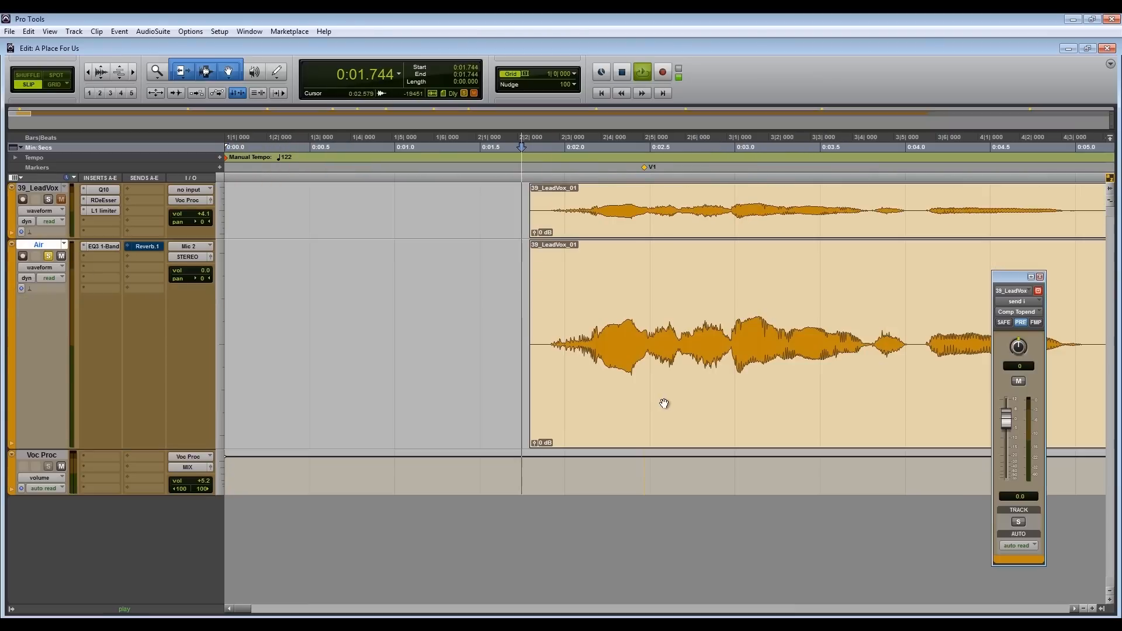
pyautogui.press('space')
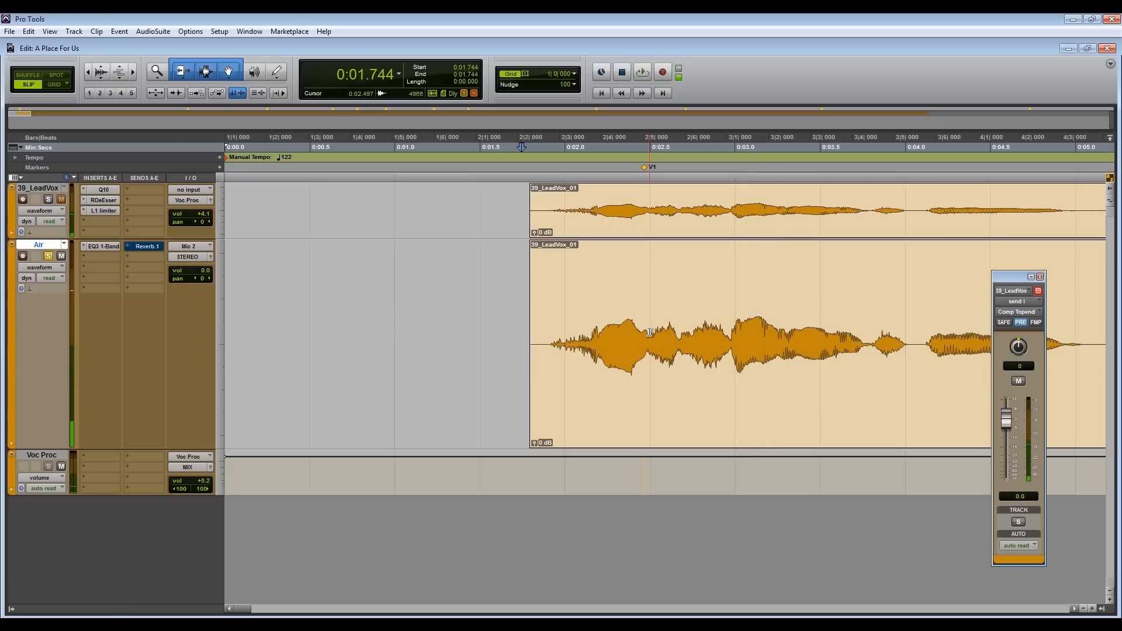
pyautogui.moveTo(648, 334); pyautogui.dragTo(679, 326)
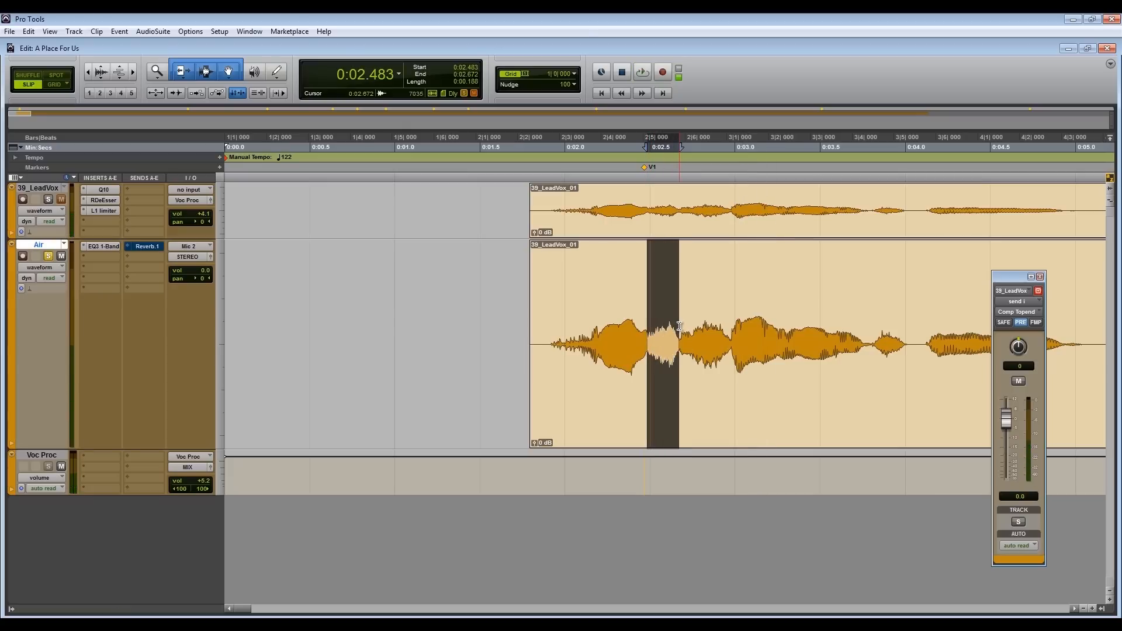
pyautogui.press('Delete')
# Play on from the first cut in the Air track and remove the adjoining section up to about 0:03.0
pyautogui.click(677, 345)
pyautogui.press('space')
pyautogui.press('space')
pyautogui.moveTo(693, 338); pyautogui.dragTo(732, 344)
pyautogui.press('space')
pyautogui.press('space')
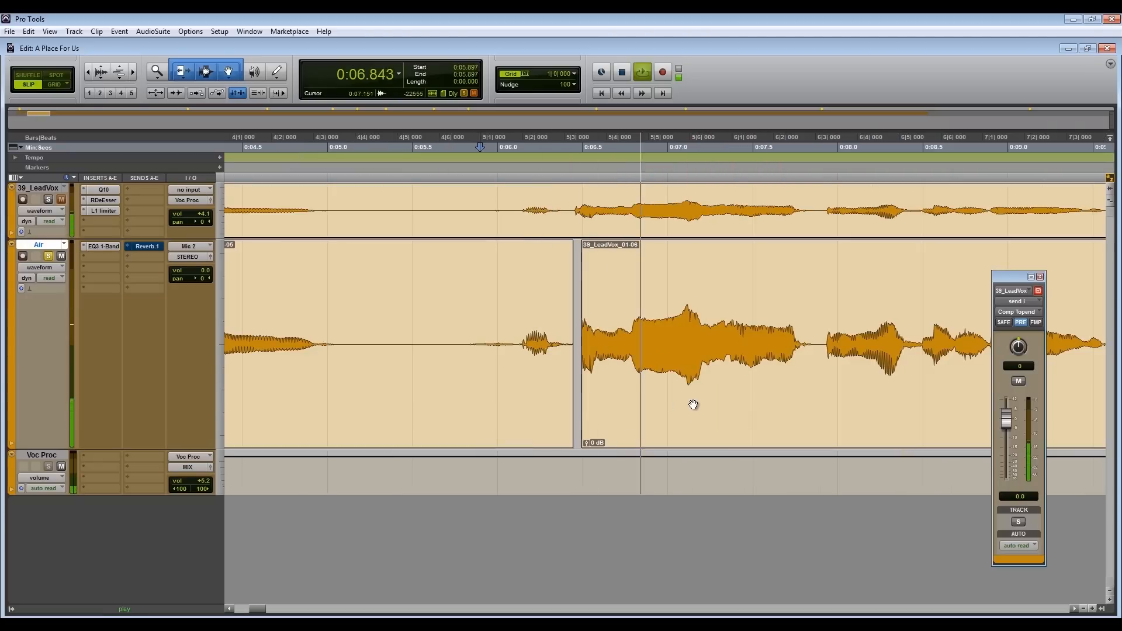
# Cut the brief section starting at 0:07.930, about 0.04 s long, out of the Air track
pyautogui.press('space')
pyautogui.click(827, 331)
pyautogui.moveTo(826, 333); pyautogui.dragTo(833, 332)
pyautogui.press('Delete')
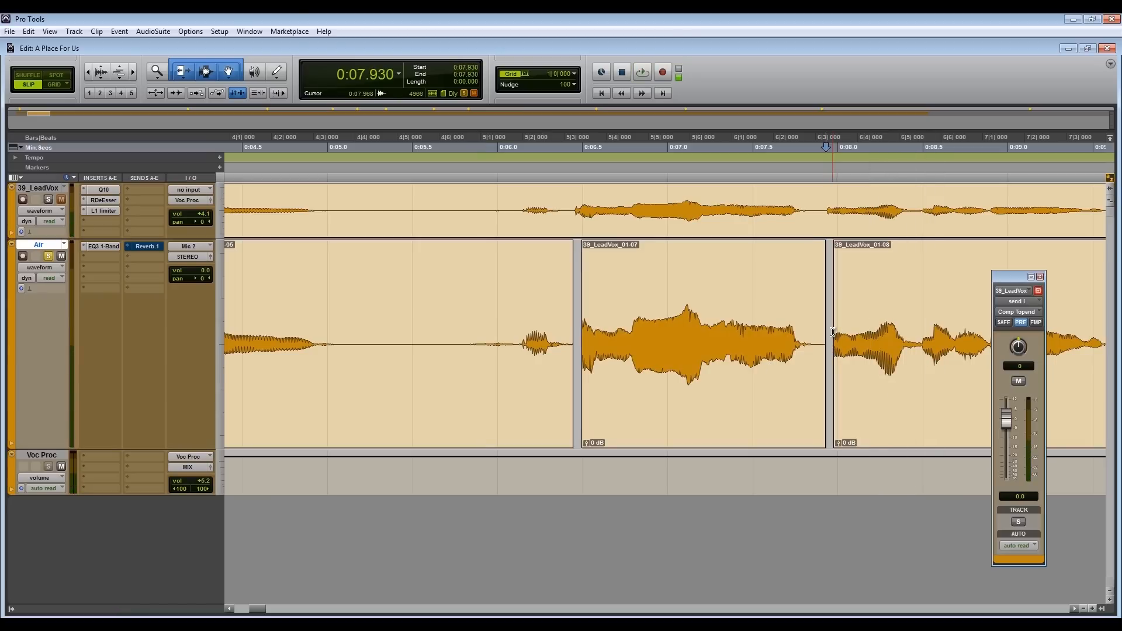
# Play across the cut near 0:07.9 and remove the Air track section from 0:08.683 to 0:08.896
pyautogui.click(695, 303)
pyautogui.press('space')
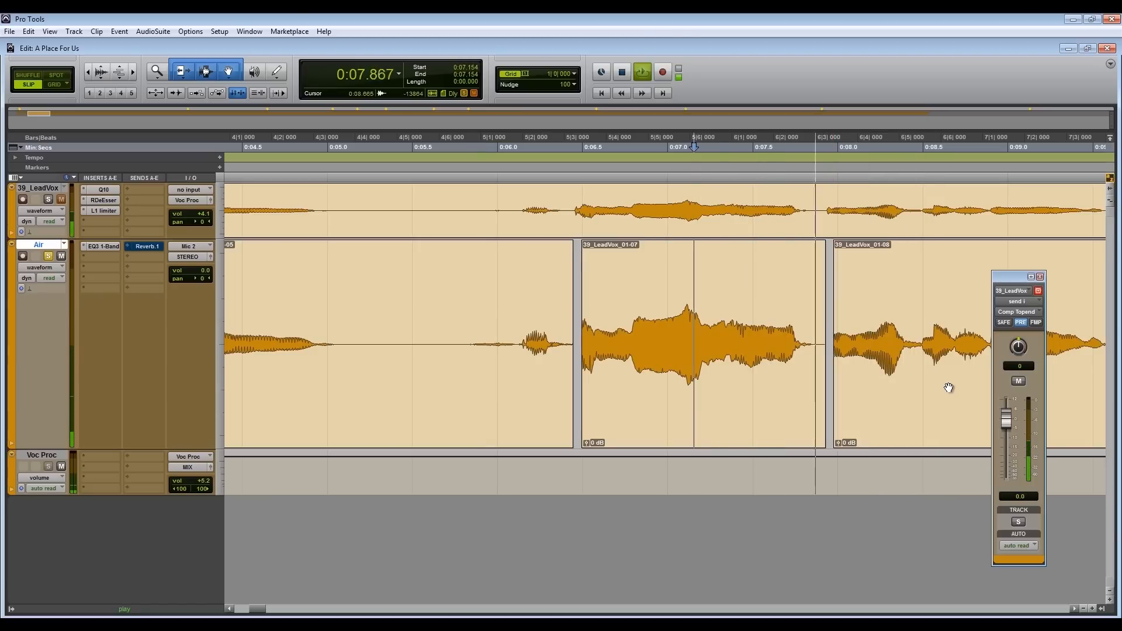
pyautogui.press('space')
pyautogui.hscroll(3, 955, 332)
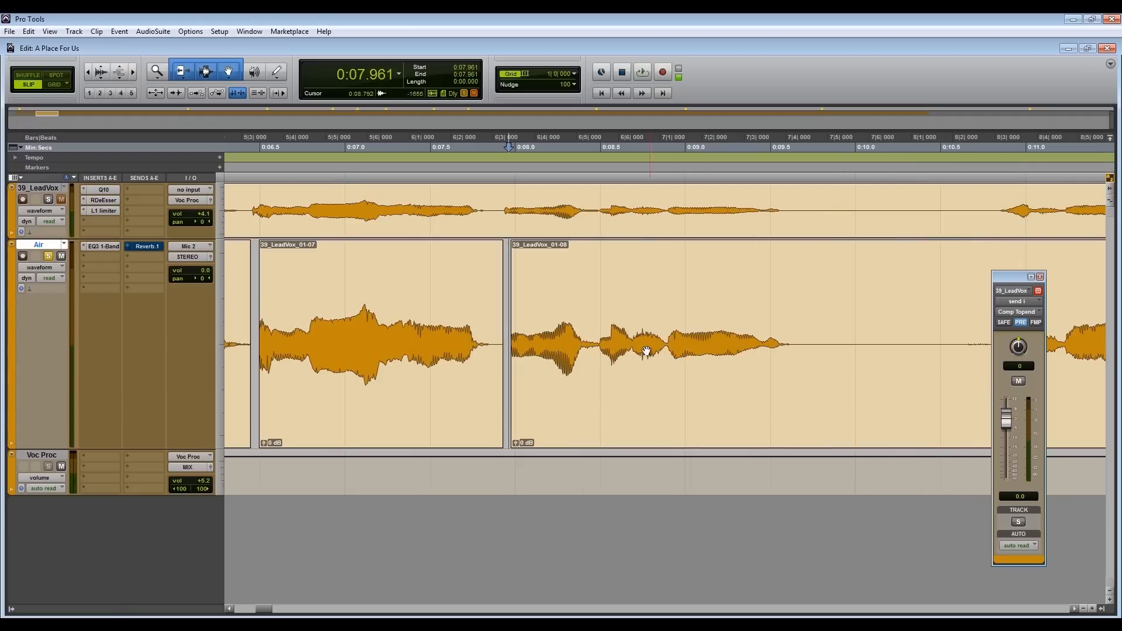
pyautogui.moveTo(631, 337); pyautogui.dragTo(667, 318)
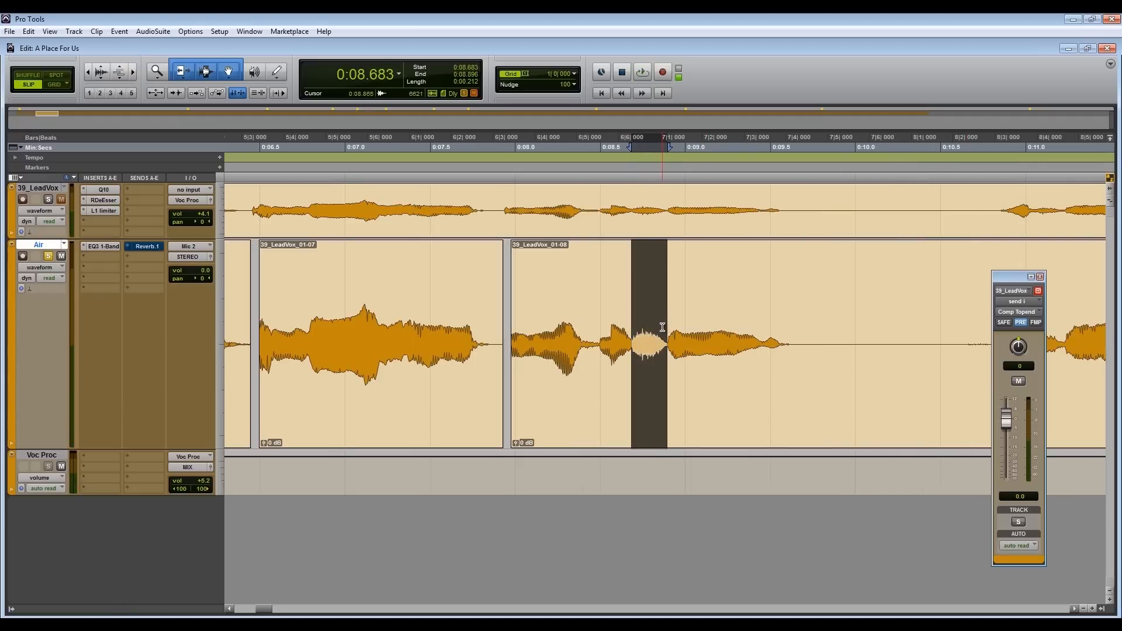
pyautogui.press('Delete')
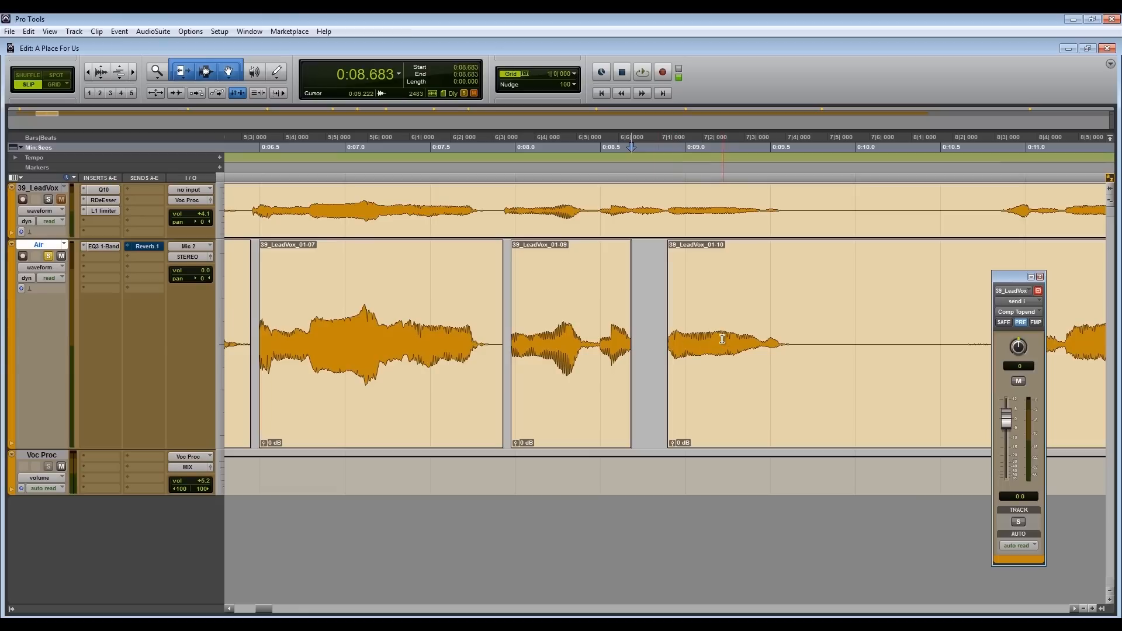
# Audition the following phrase on the Air track and cut out the section from 0:11.035 to 0:11.228
pyautogui.click(445, 324)
pyautogui.press('space')
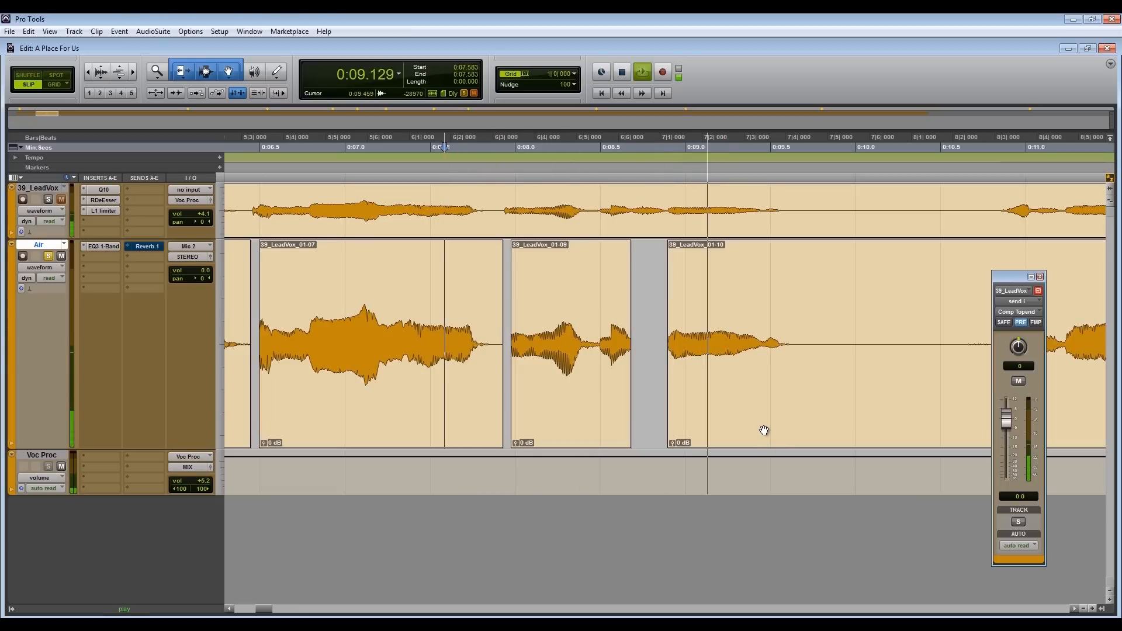
pyautogui.press('space')
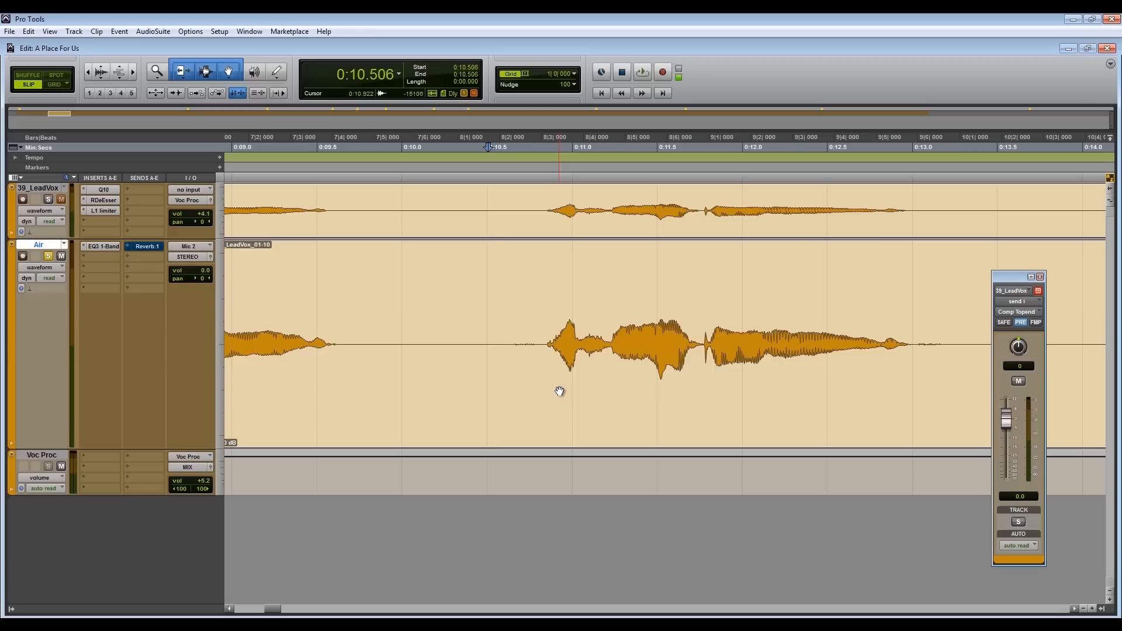
pyautogui.press('space')
pyautogui.press('space')
pyautogui.moveTo(612, 333); pyautogui.dragTo(576, 339)
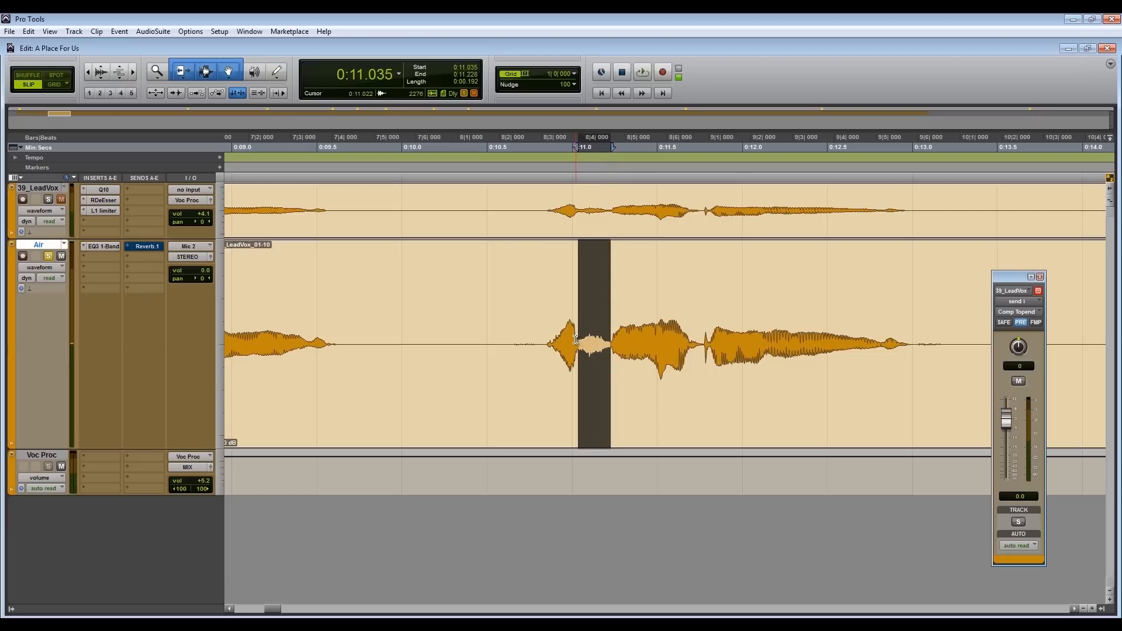
pyautogui.press('Delete')
# Play through the latest cut and remove the short transient on the Air track from 0:11.770 to 0:11.805
pyautogui.click(485, 368)
pyautogui.press('space')
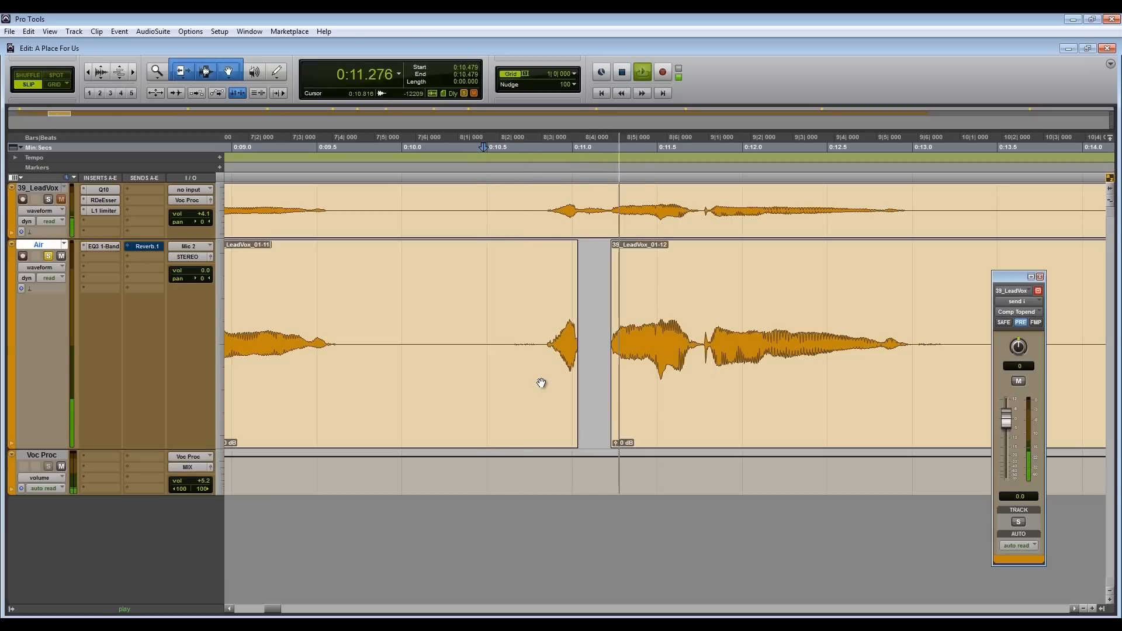
pyautogui.press('space')
pyautogui.click(703, 351)
pyautogui.press('space')
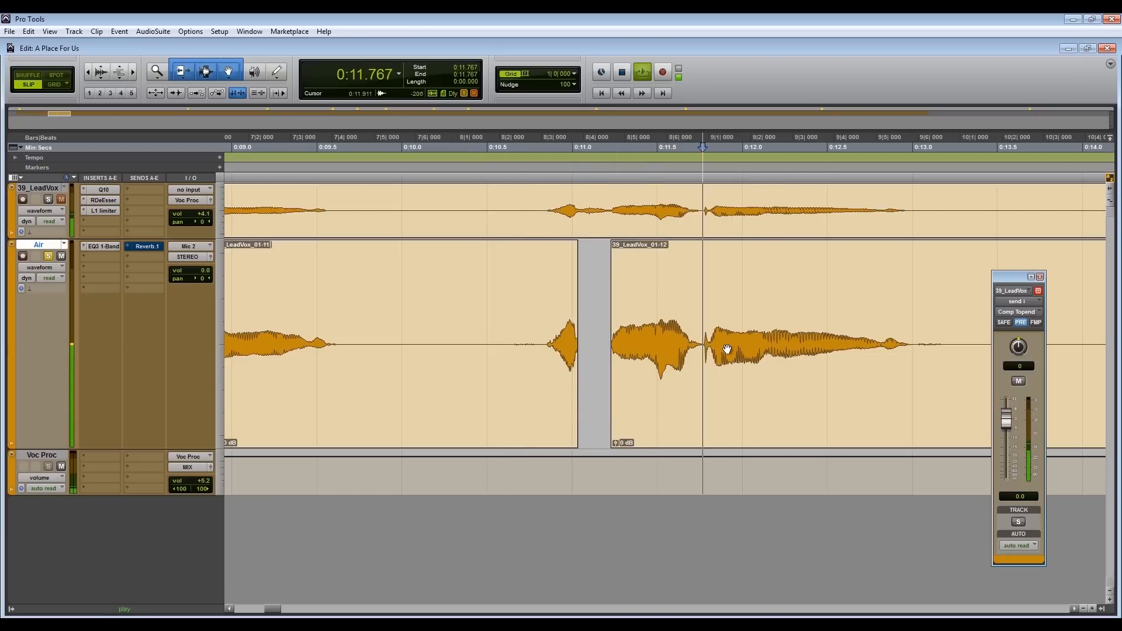
pyautogui.press('space')
pyautogui.moveTo(705, 339); pyautogui.dragTo(707, 338)
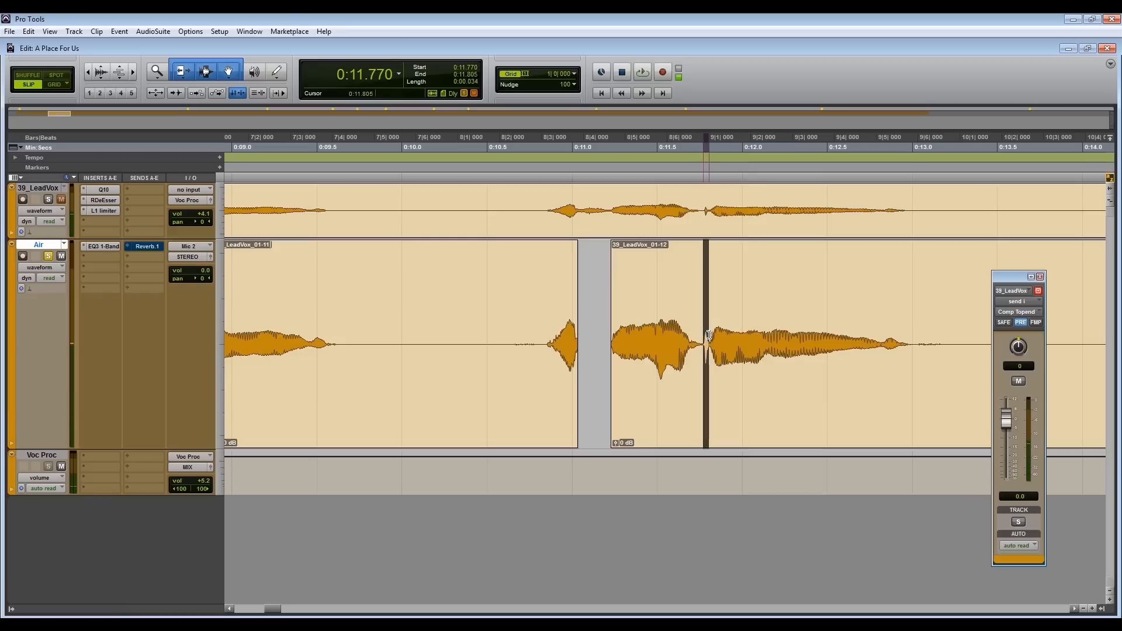
pyautogui.press('Delete')
# Play the Air track from about 0:10.6 to check the cuts in this phrase
pyautogui.click(510, 319)
pyautogui.press('space')
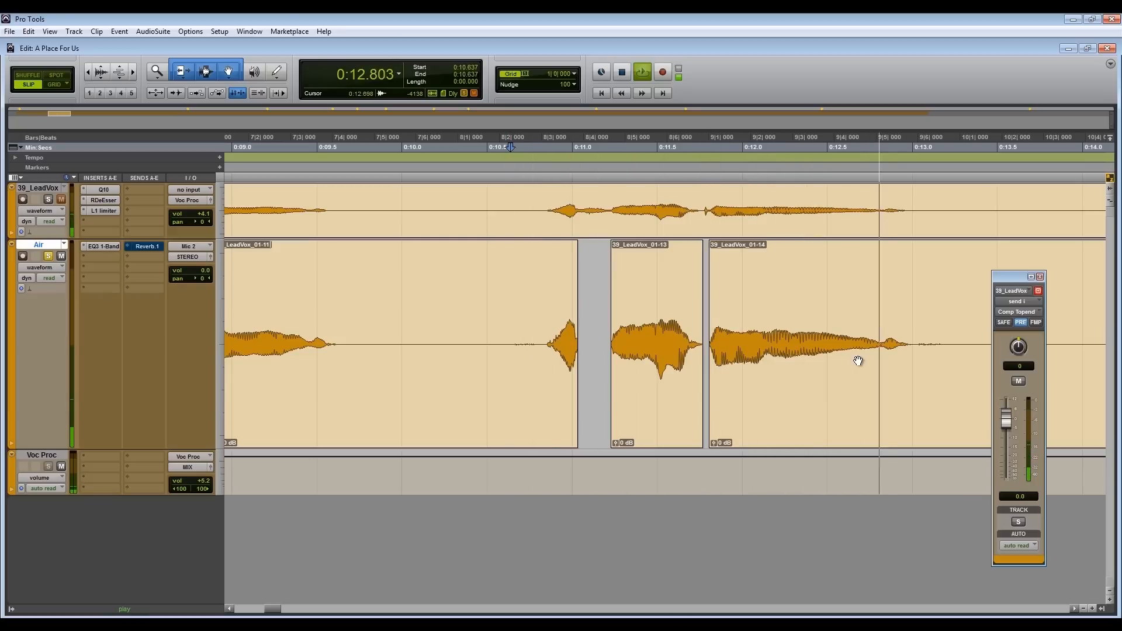
pyautogui.press('space')
# Delete the silent stretches between the Air track phrases near 0:05 and 0:10, and from 0:12.969 to 0:16.376
pyautogui.click(949, 341)
pyautogui.press('Tab')
pyautogui.press('r')
pyautogui.press('r')
pyautogui.press('r')
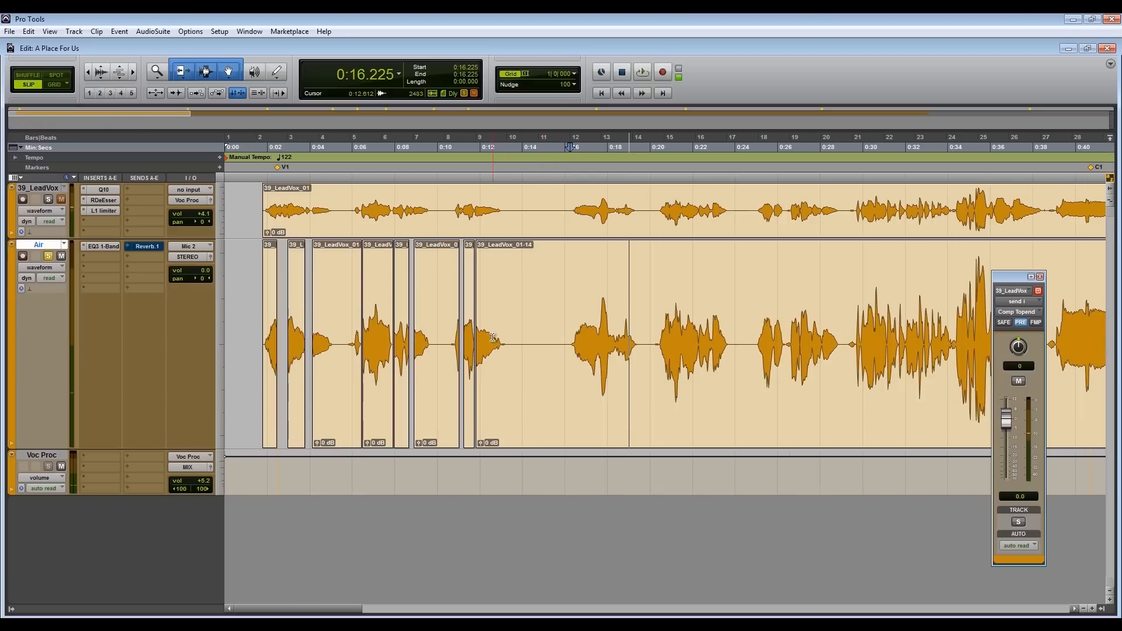
pyautogui.moveTo(330, 337); pyautogui.dragTo(348, 337)
pyautogui.press('Delete')
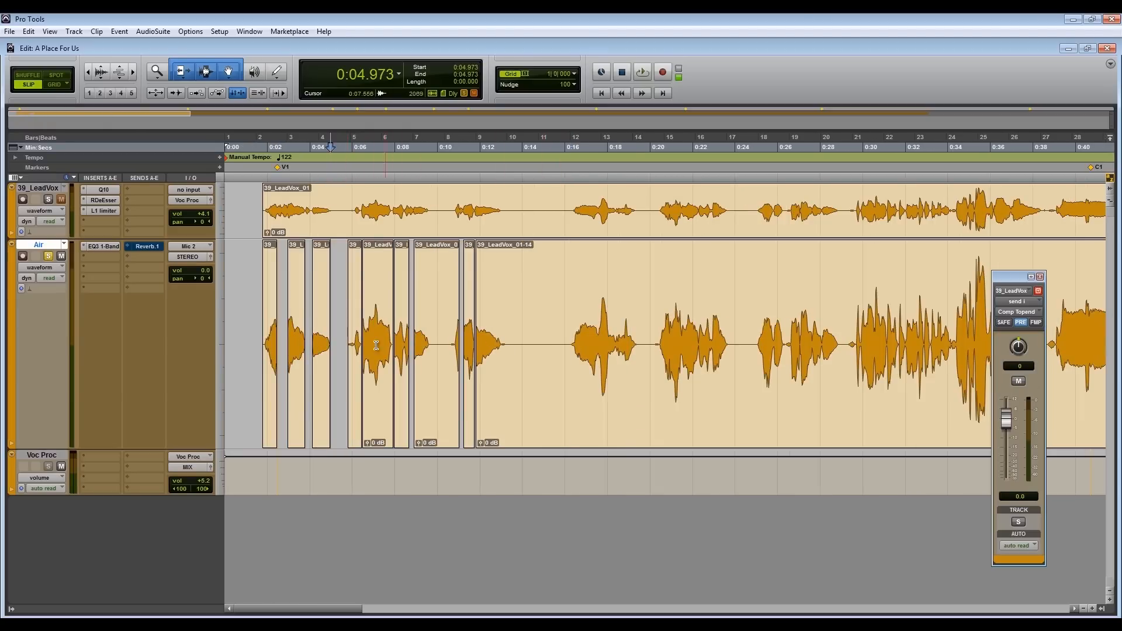
pyautogui.moveTo(429, 335); pyautogui.dragTo(454, 336)
pyautogui.press('Delete')
pyautogui.moveTo(500, 333); pyautogui.dragTo(569, 323)
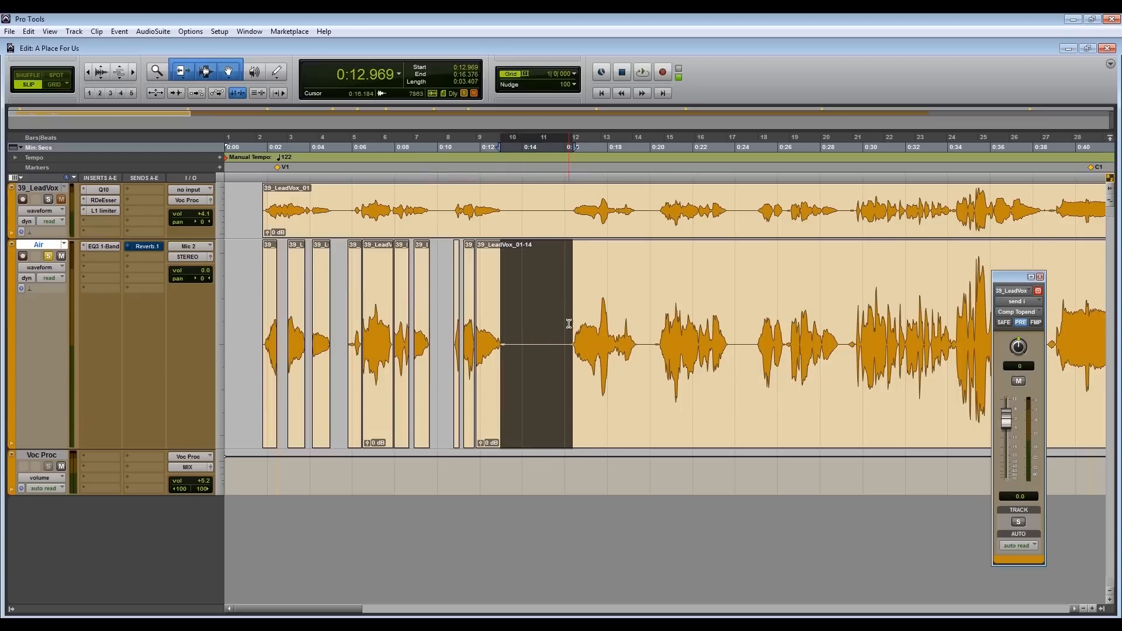
pyautogui.press('Delete')
# Cut the silences and unwanted short sections out of the Air track from about 0:16 up to the V2 marker
pyautogui.click(565, 325)
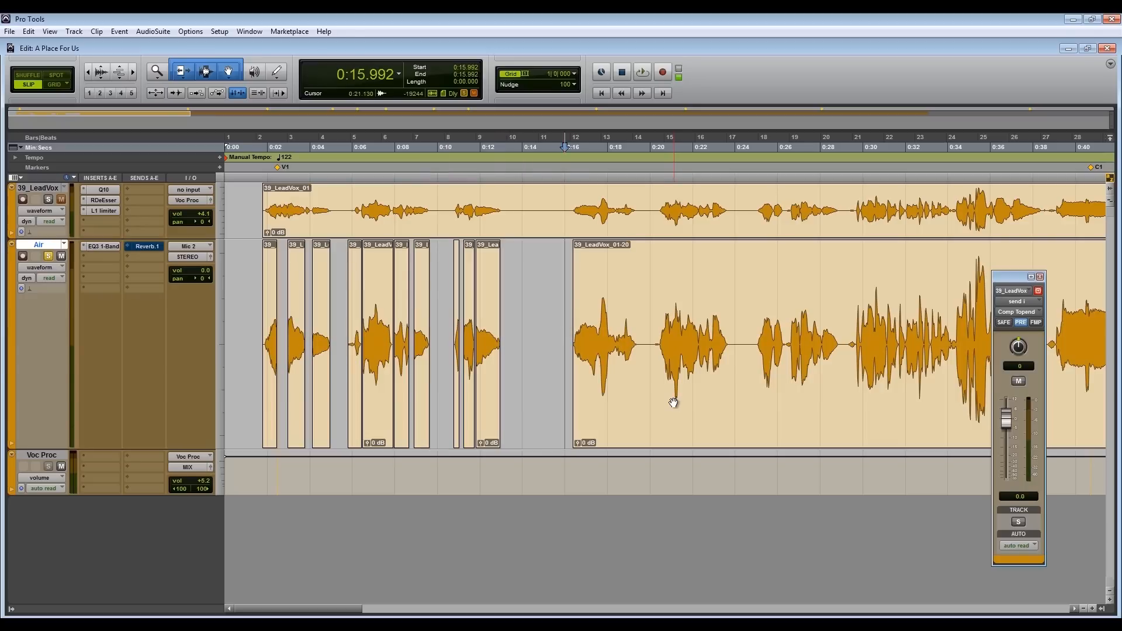
pyautogui.hotkey('ctrl', ']')
pyautogui.hotkey('ctrl', ']')
pyautogui.hotkey('ctrl', ']')
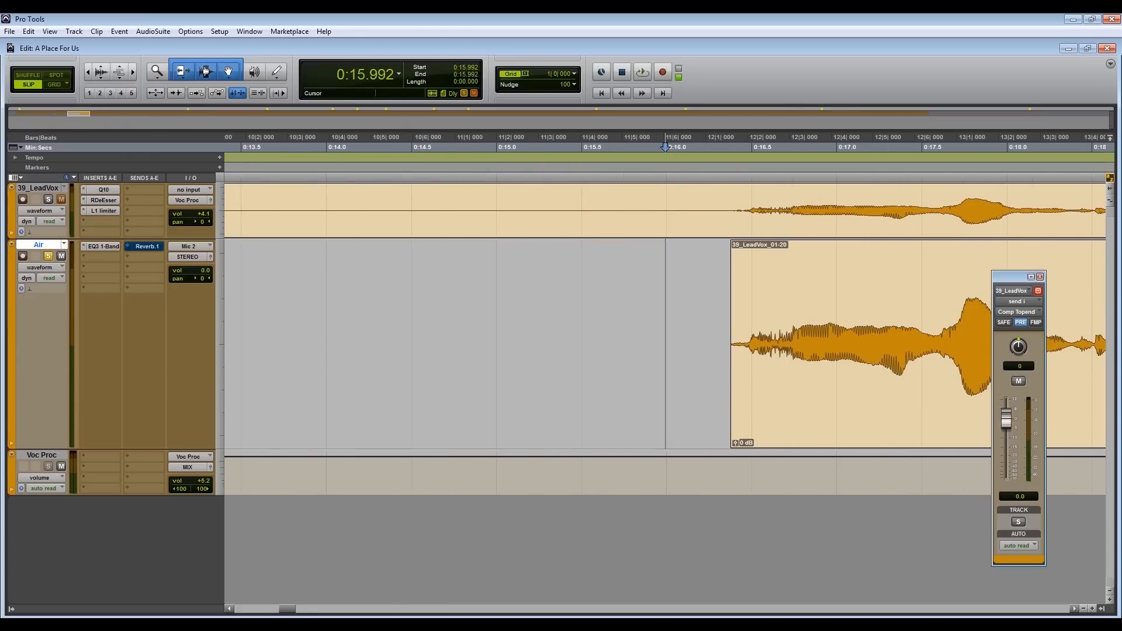
pyautogui.click(1075, 609)
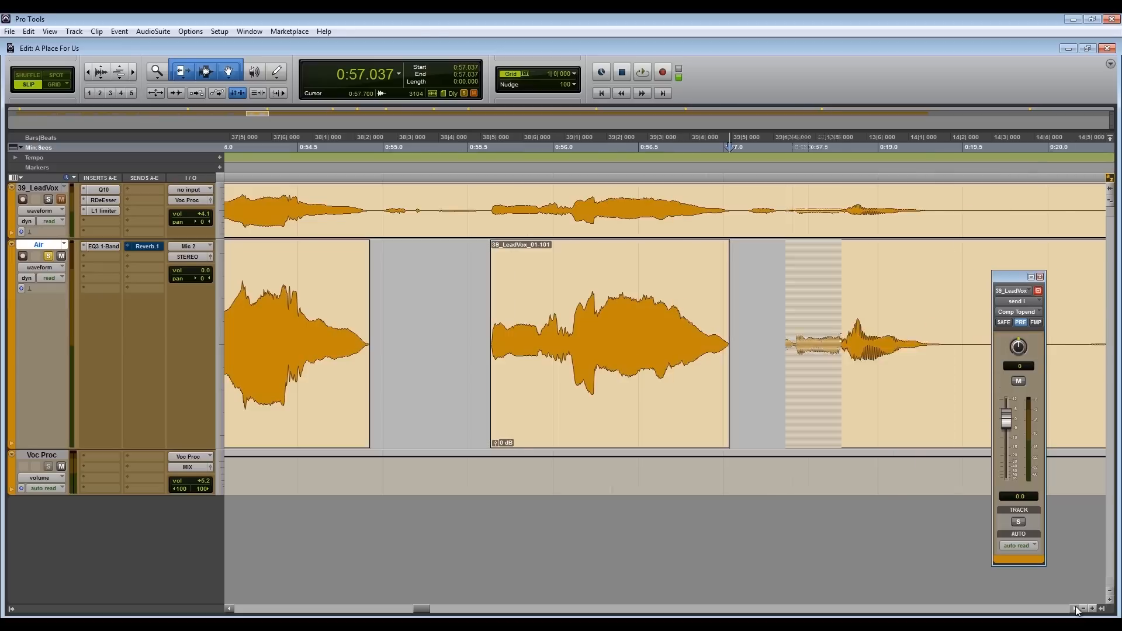
pyautogui.press('Delete')
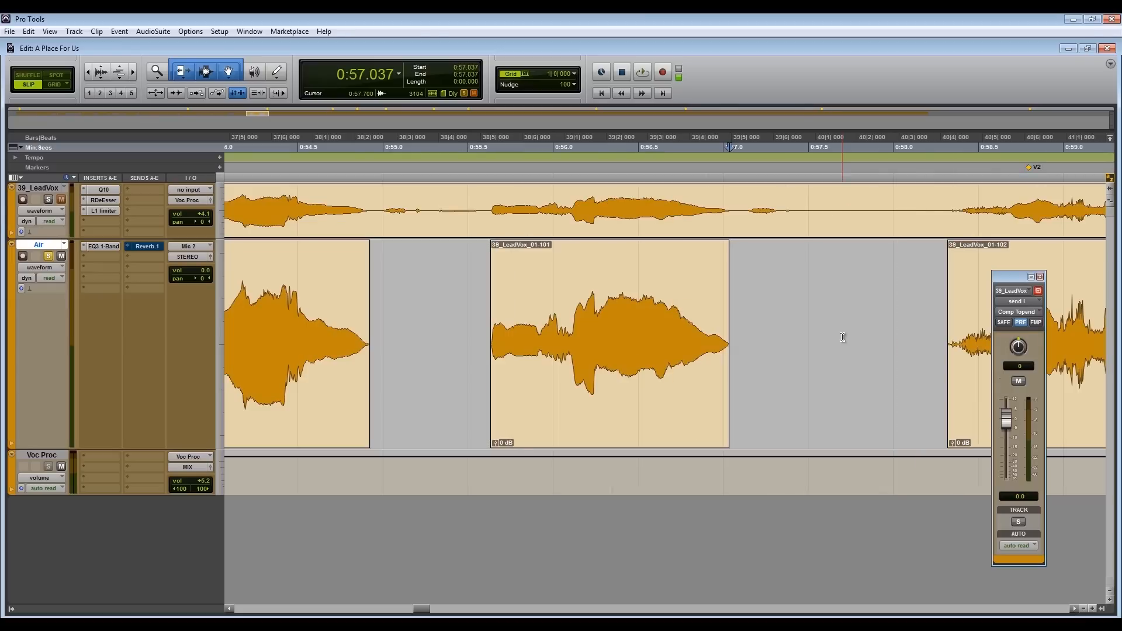
pyautogui.hotkey('ctrl', '[')
pyautogui.hotkey('ctrl', '[')
pyautogui.hotkey('ctrl', '[')
pyautogui.hotkey('ctrl', '[')
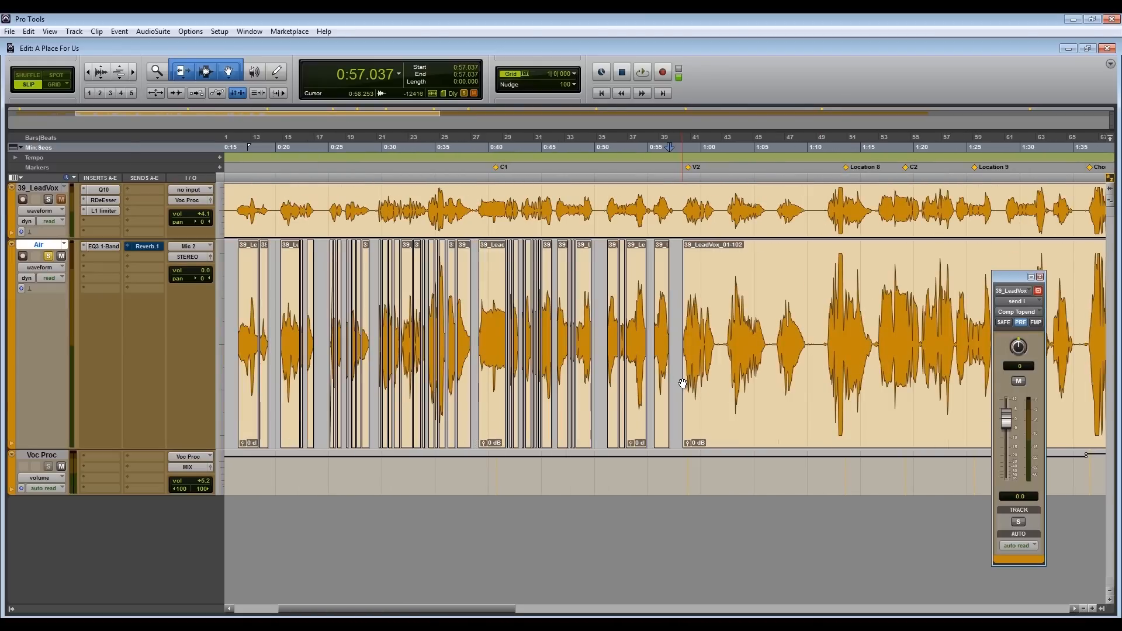
# Delete the uncut Air track clip from just before the V2 marker to the end, keeping the edited clips
pyautogui.click(723, 405)
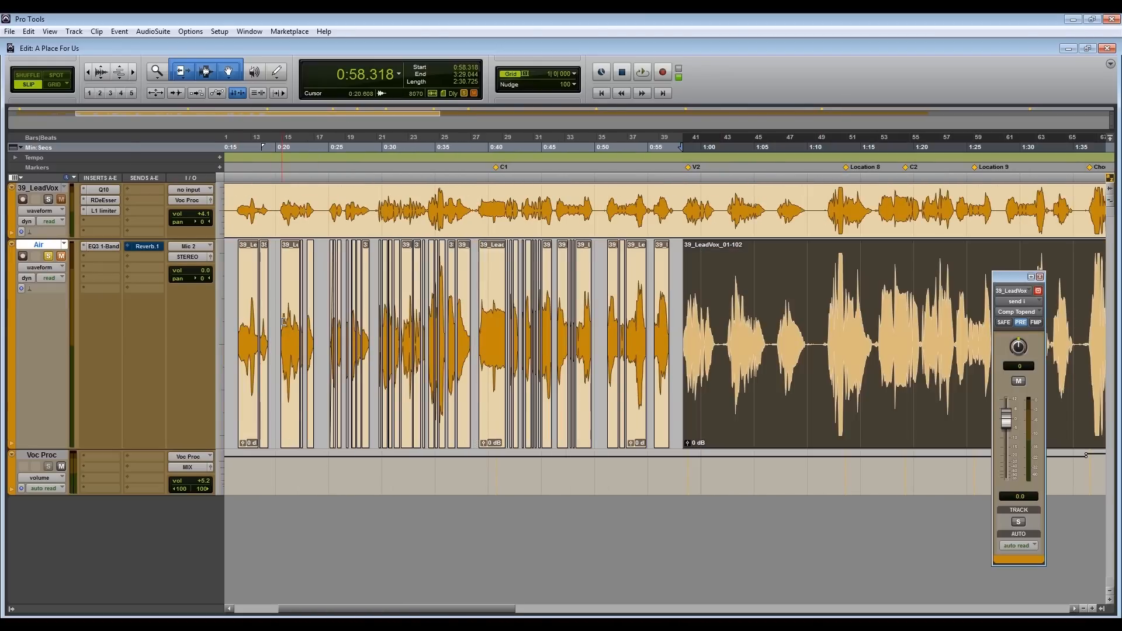
pyautogui.moveTo(682, 317); pyautogui.dragTo(174, 332)
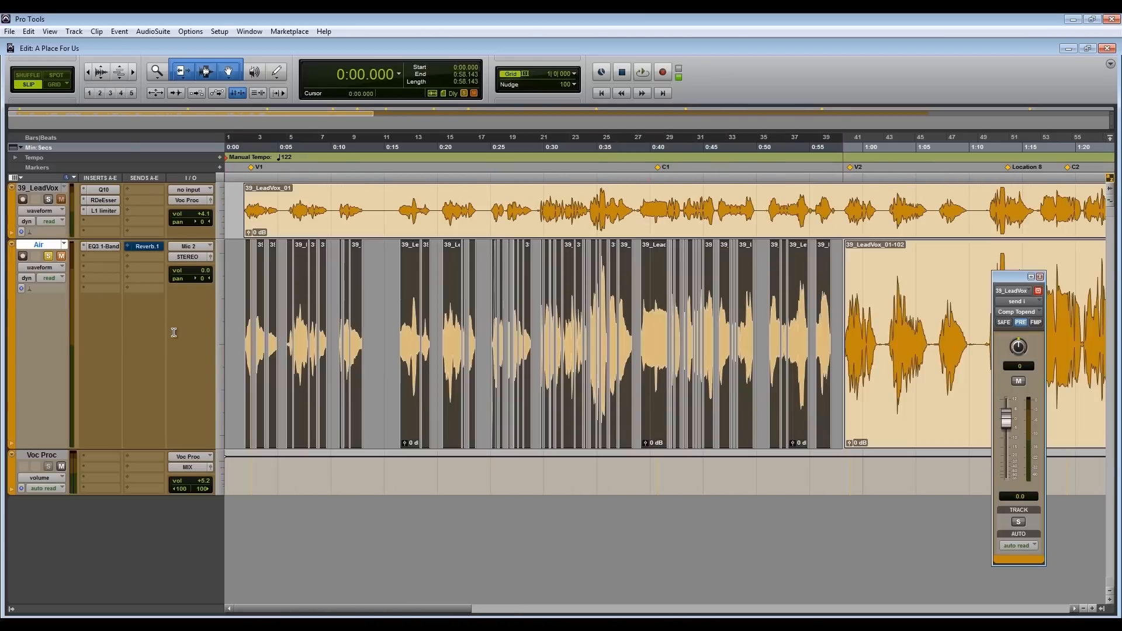
pyautogui.click(240, 301)
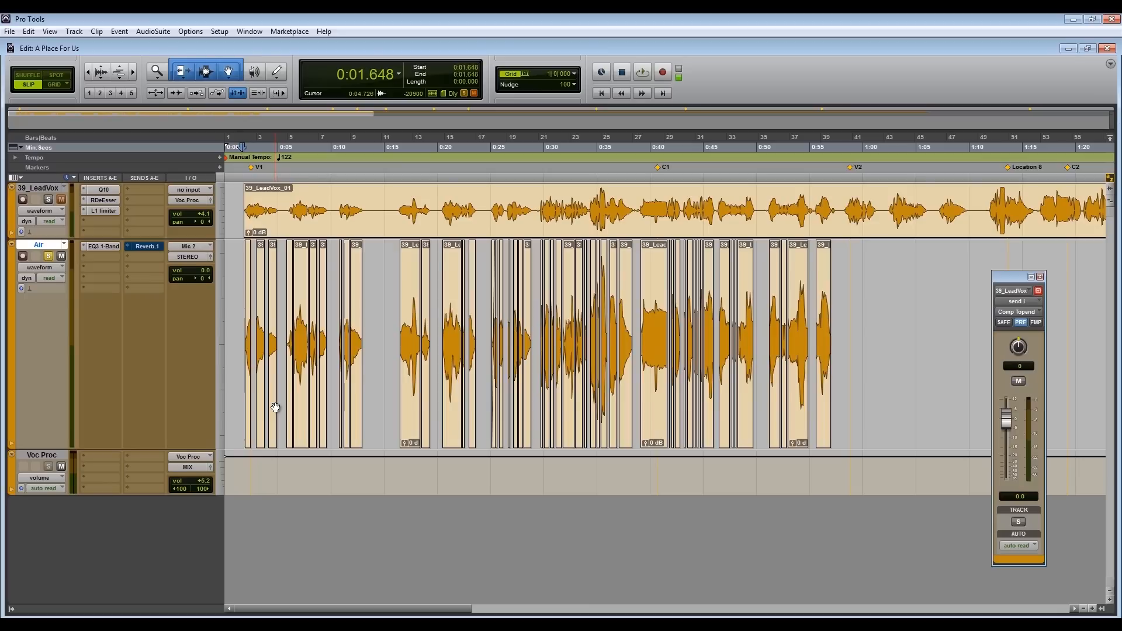
# Apply batch fades with centered placement and Equal Gain to all Air track clips and consolidate them into one clip
pyautogui.hotkey('ctrl', 'a')
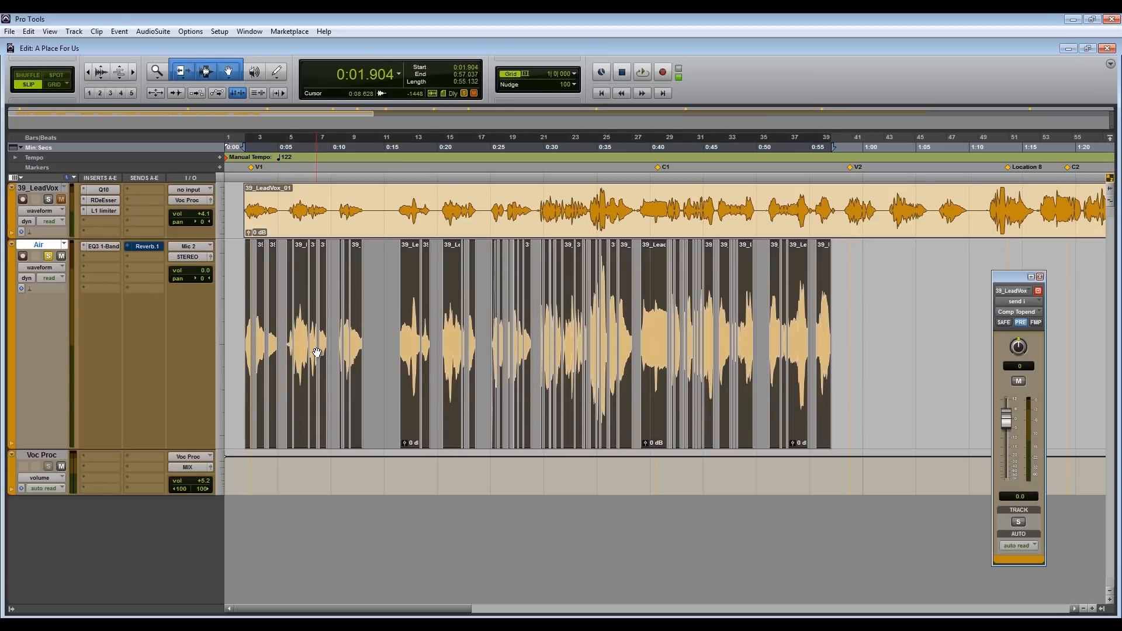
pyautogui.hotkey('ctrl', 'f')
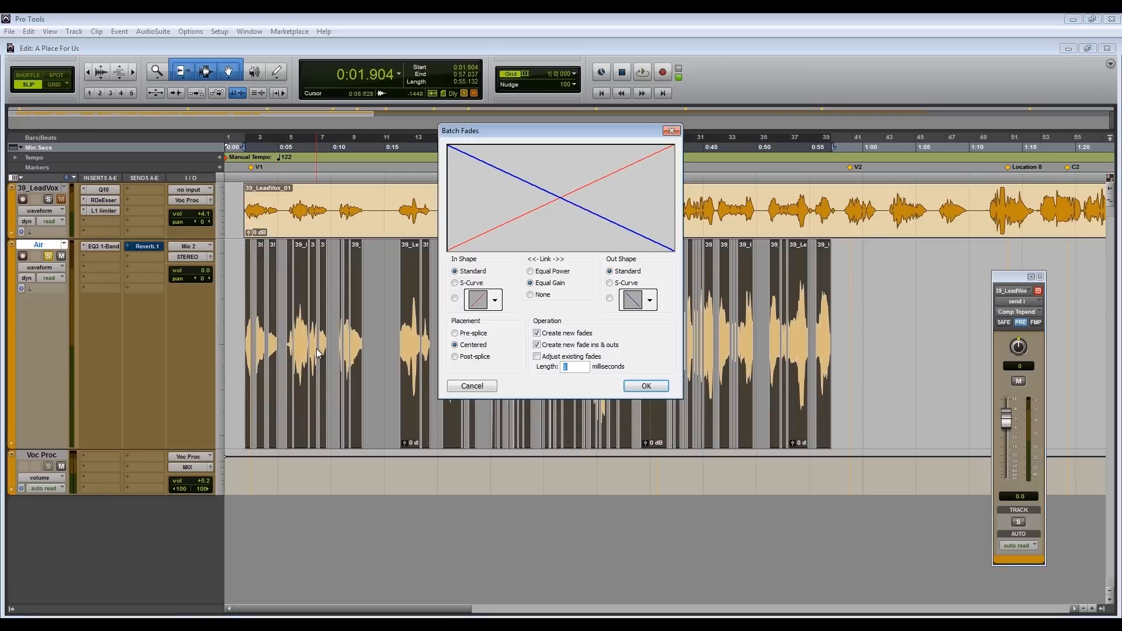
pyautogui.press('Return')
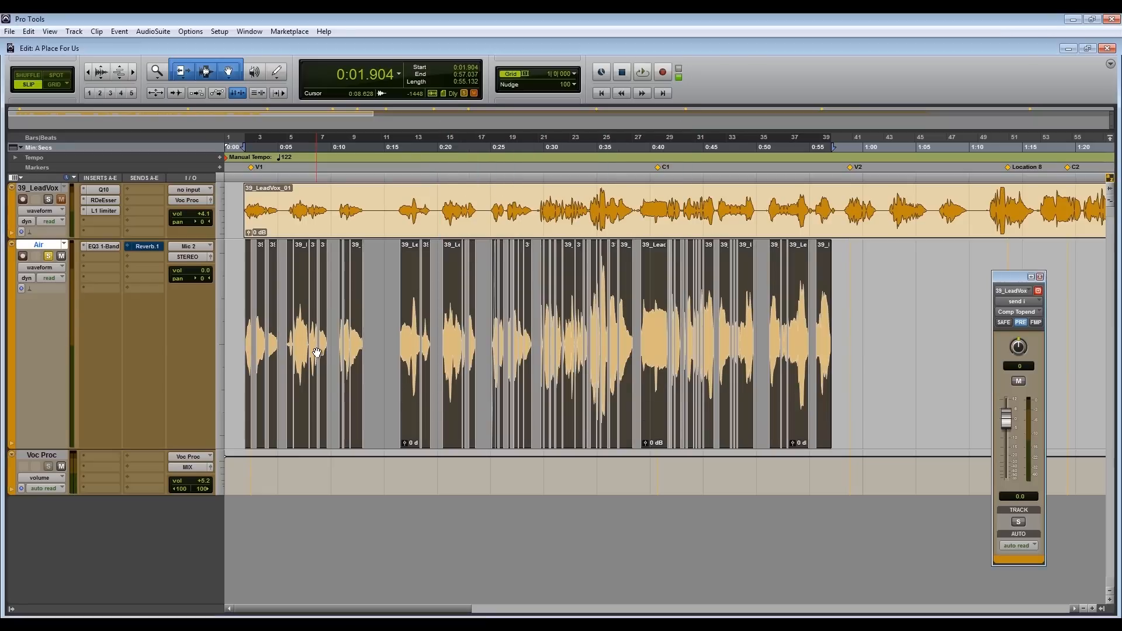
pyautogui.hotkey('alt', 'shift', '3')
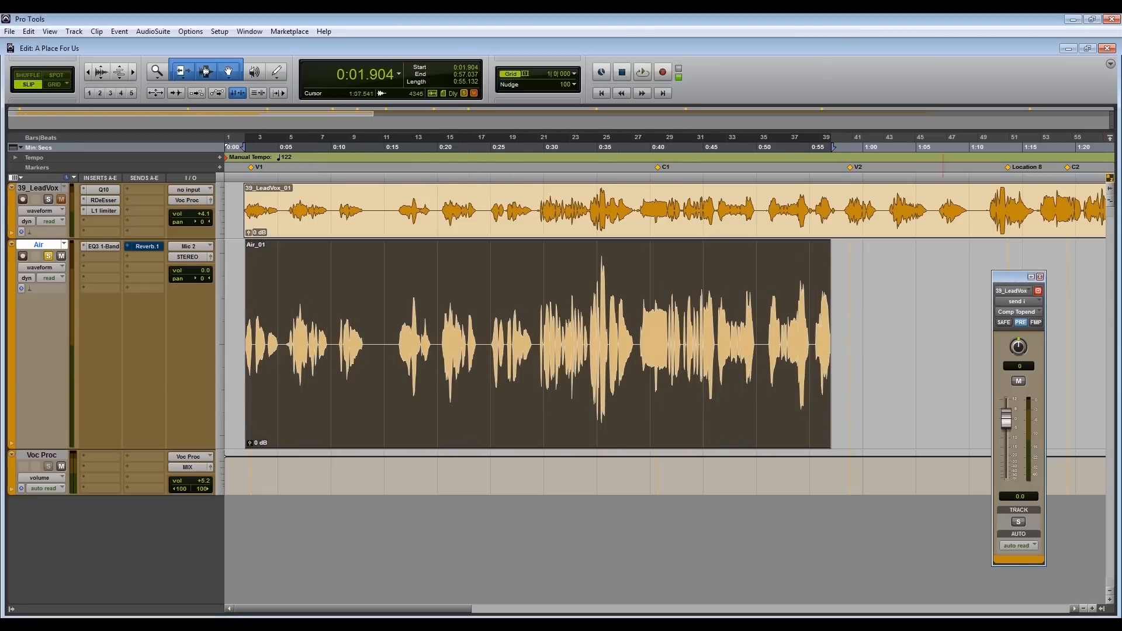
# Play the consolidated Air clip from its start and from 0:16.212, soloing the Air track in place of the lead vocal
pyautogui.press('space')
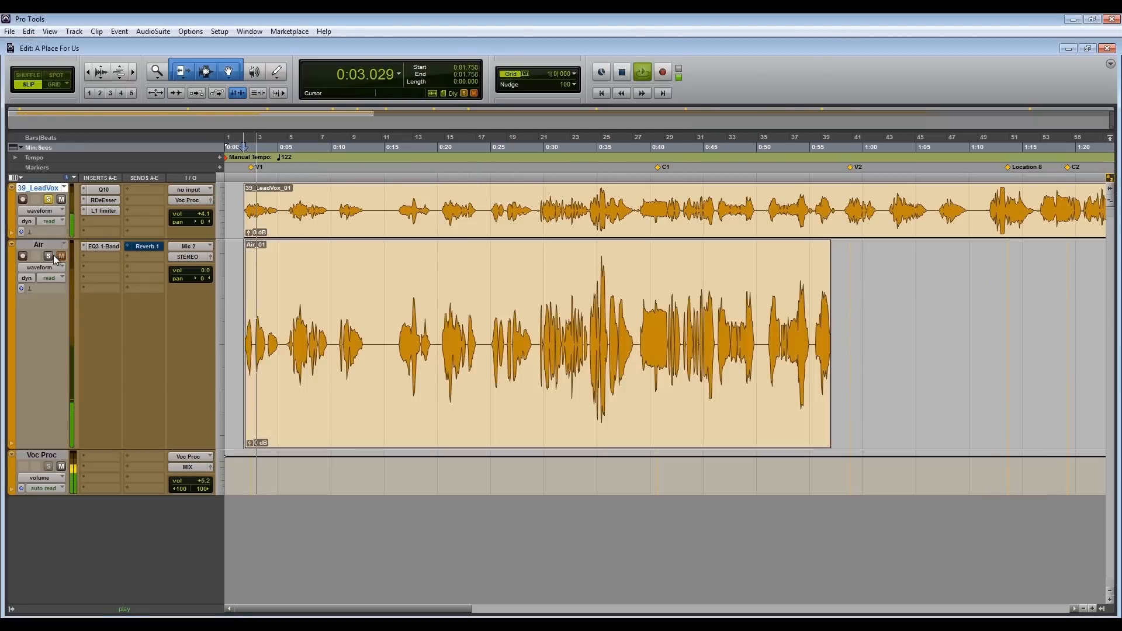
pyautogui.click(49, 256)
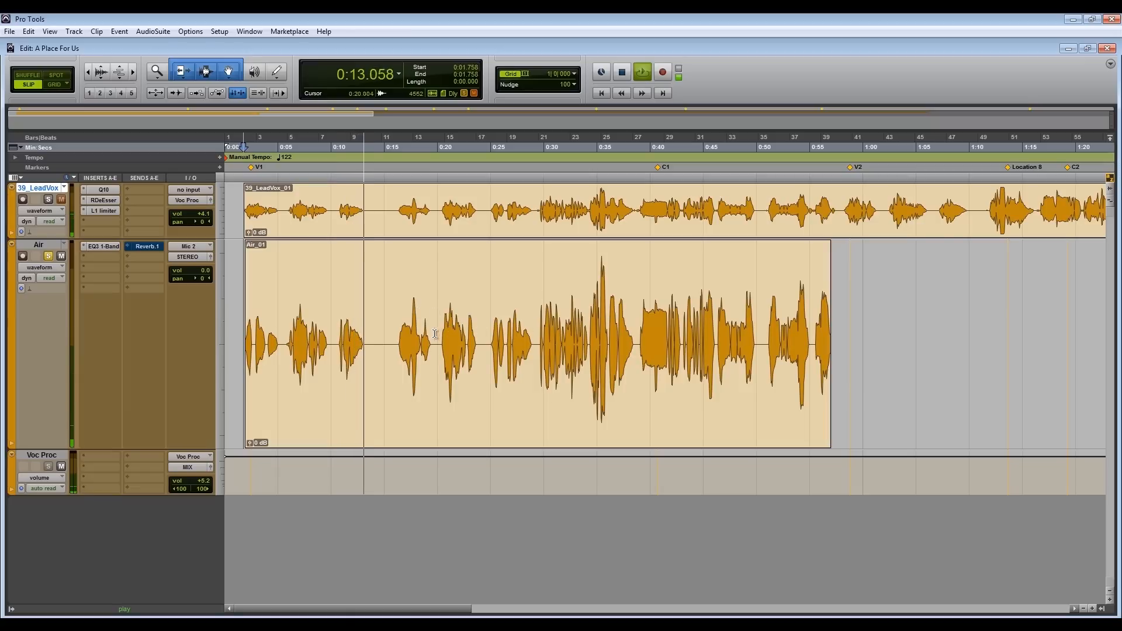
pyautogui.click(397, 336)
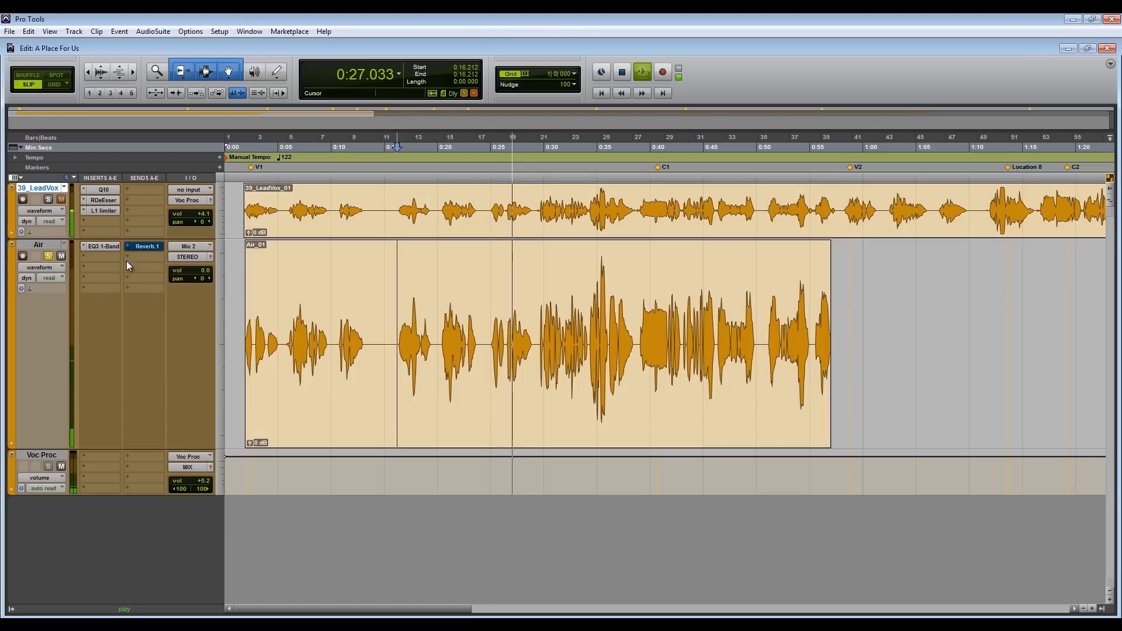
pyautogui.press('space')
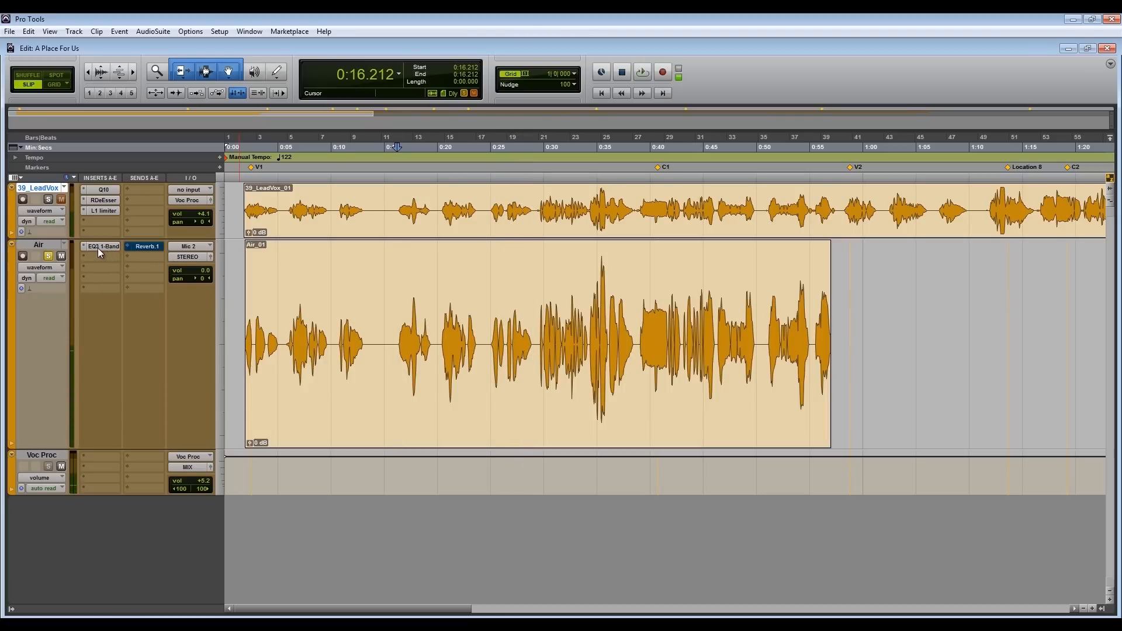
# Replace the Air track's one-band EQ with EQ3 7-Band, using a 24 dB/oct high-pass at 5.93 kHz, and enable the low-pass filter
pyautogui.click(100, 250)
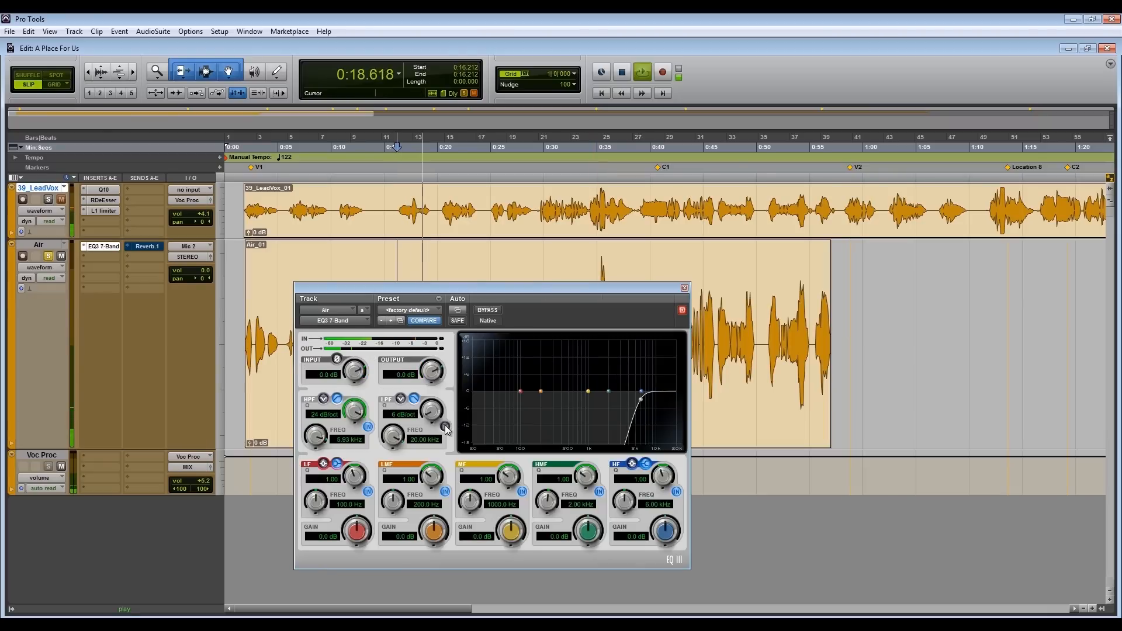
pyautogui.click(445, 426)
pyautogui.press('space')
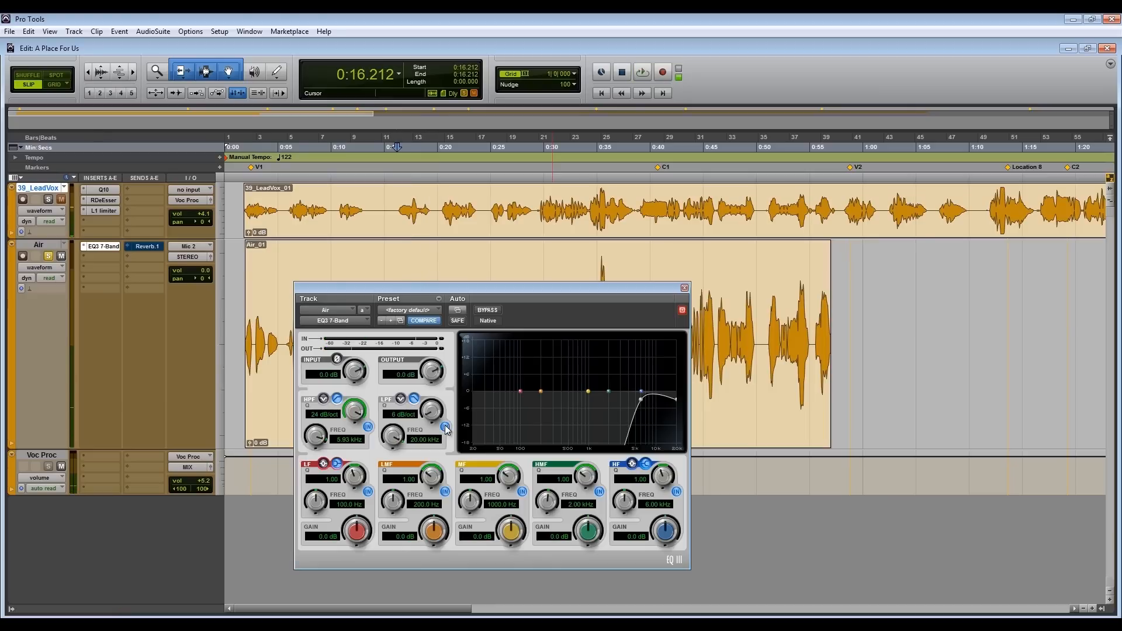
# Try the low-pass filter at 24 dB/oct and 11.84 kHz during playback and lower its slope to 6 dB/oct
pyautogui.moveTo(438, 395); pyautogui.dragTo(389, 397)
pyautogui.moveTo(397, 438); pyautogui.dragTo(392, 457)
pyautogui.press('space')
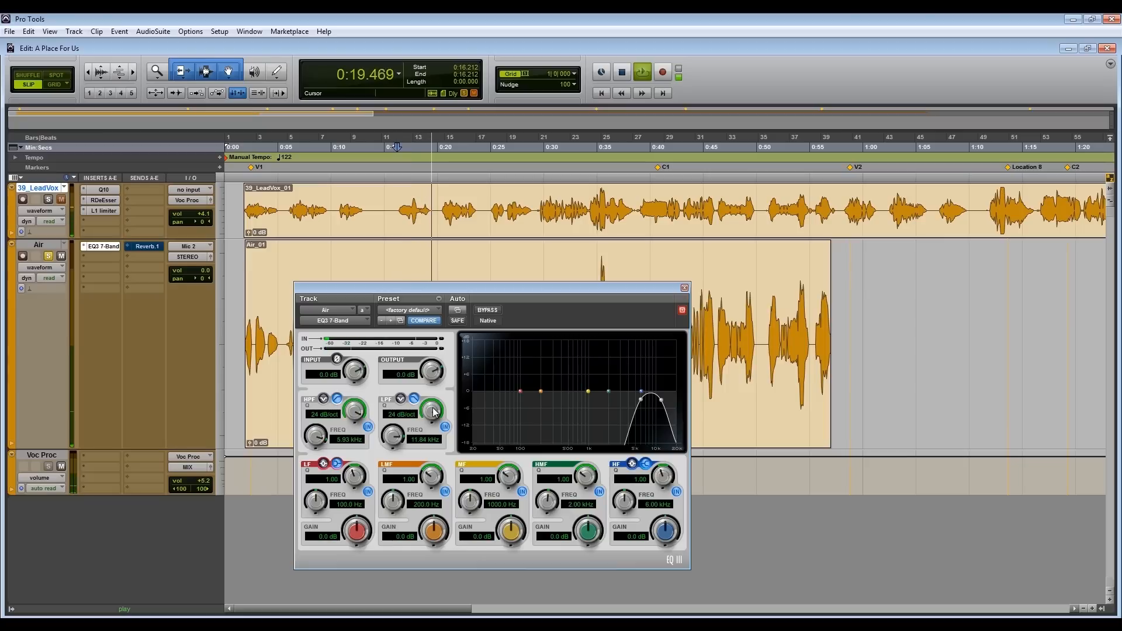
pyautogui.moveTo(433, 412); pyautogui.dragTo(402, 525)
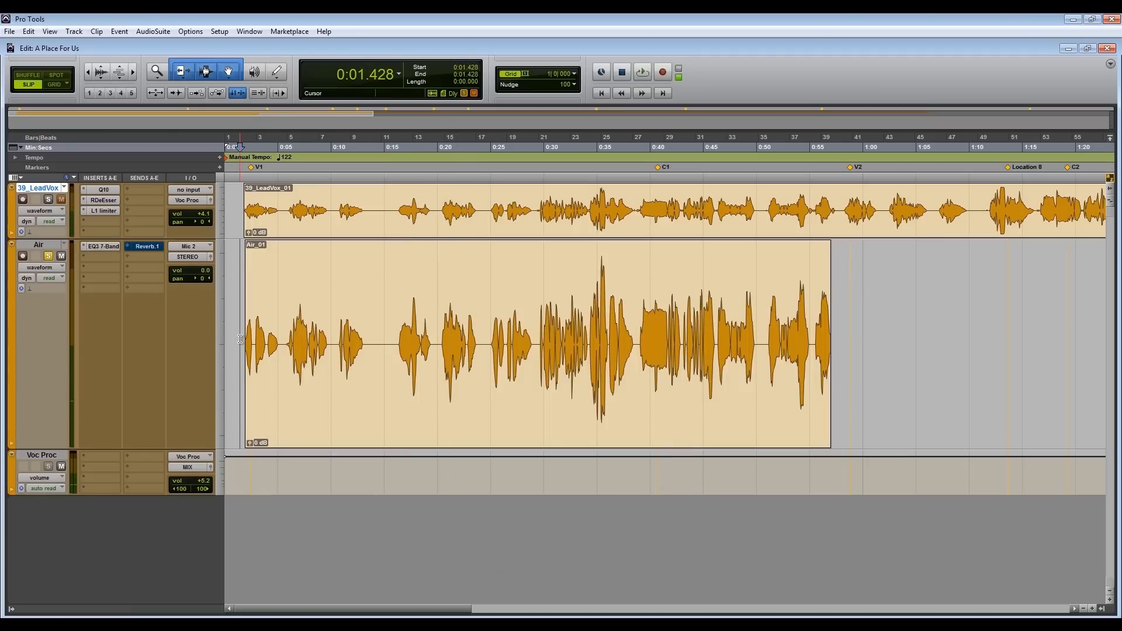
# Insert Dyn3 Compressor/Limiter on the Air track, set threshold -47.8 dB, release 33.0 ms, knee 4.9 dB and ratio 10.3:1, and raise the gain
pyautogui.doubleClick(240, 339)
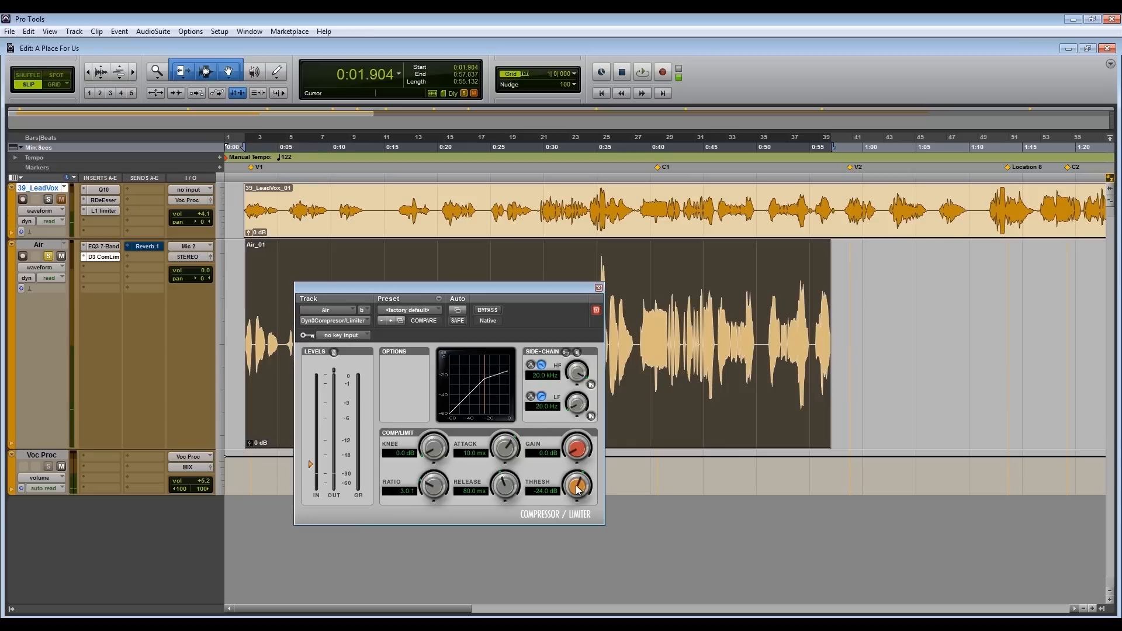
pyautogui.moveTo(577, 490); pyautogui.dragTo(549, 523)
pyautogui.press('space')
pyautogui.moveTo(565, 475); pyautogui.dragTo(501, 481)
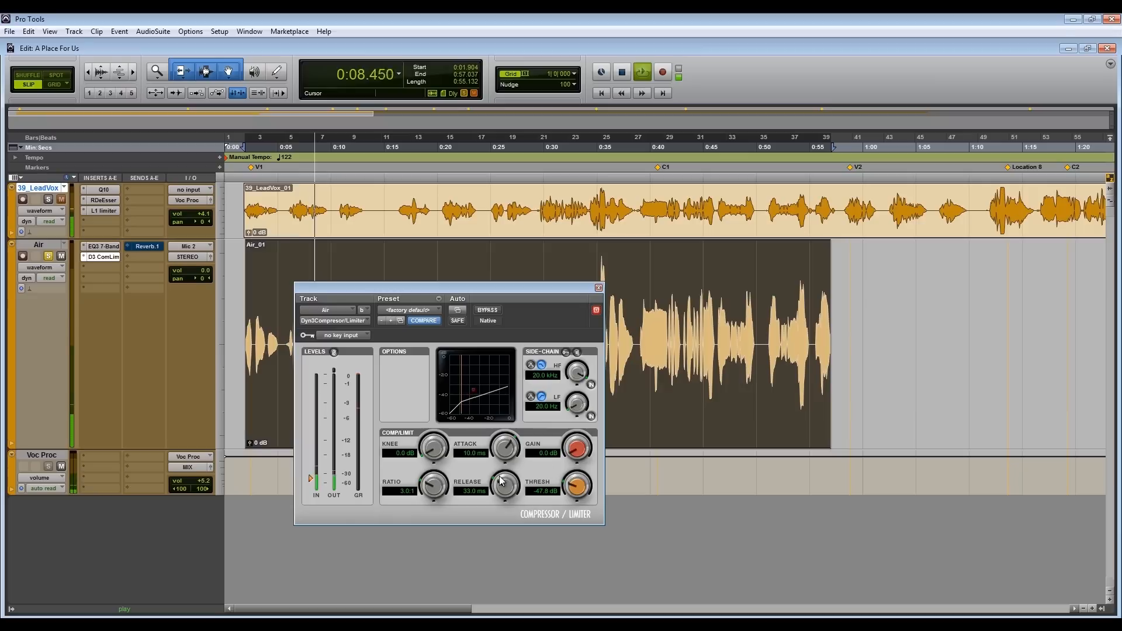
pyautogui.moveTo(433, 485); pyautogui.dragTo(436, 432)
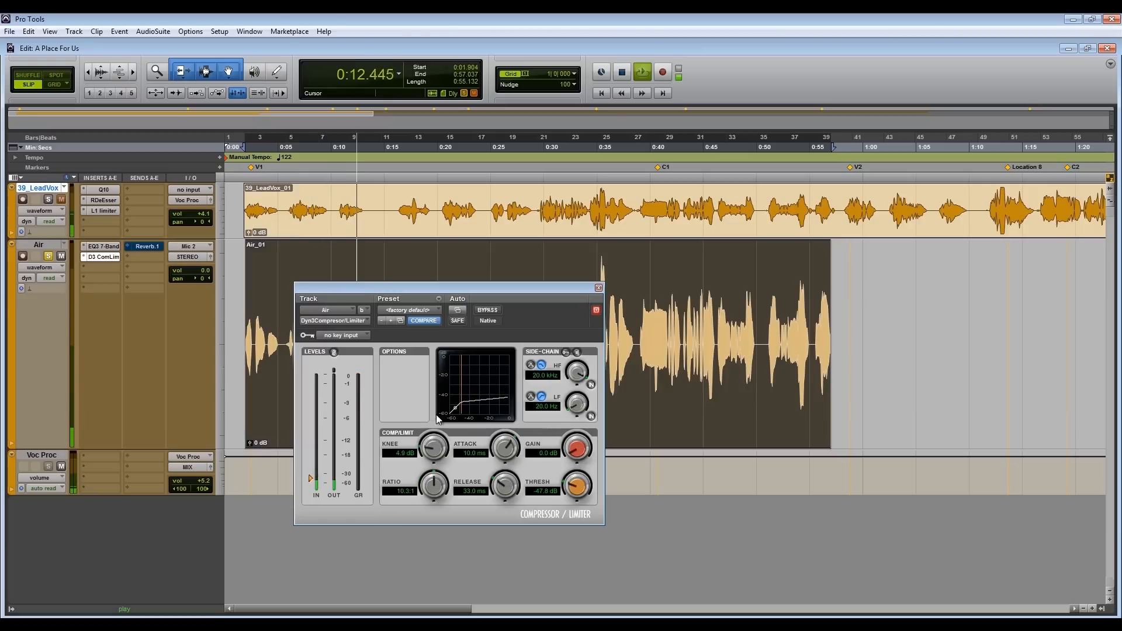
pyautogui.moveTo(586, 461); pyautogui.dragTo(570, 416)
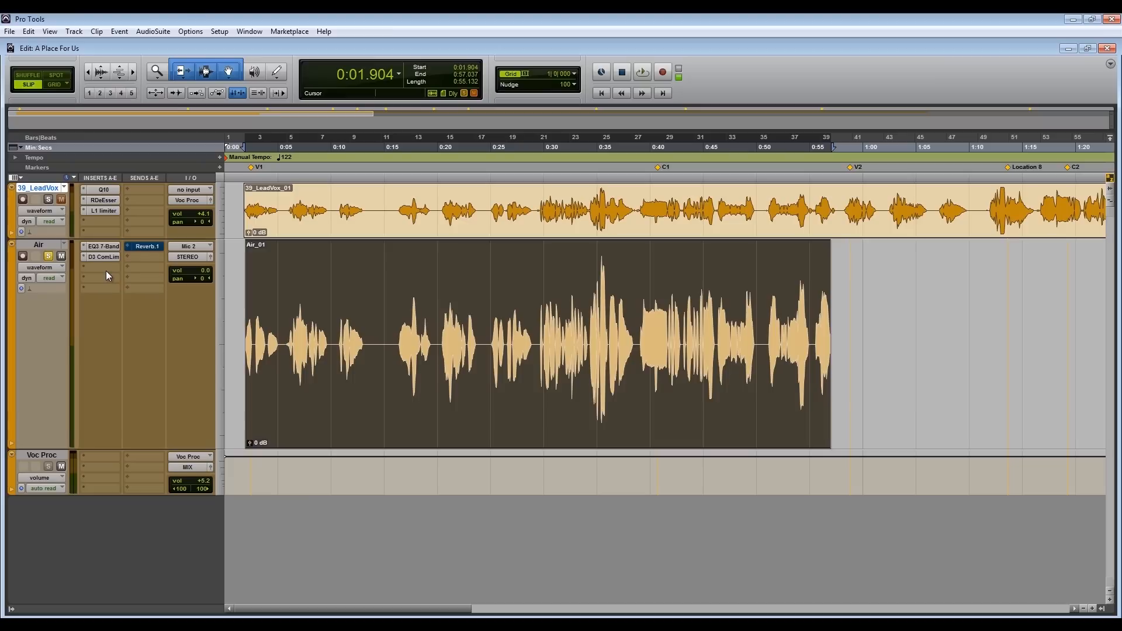
# Insert Lo-Fi after the compressor on the Air track and try distortion at 2.5 and 11.0 while playing from 0:10.441
pyautogui.press('space')
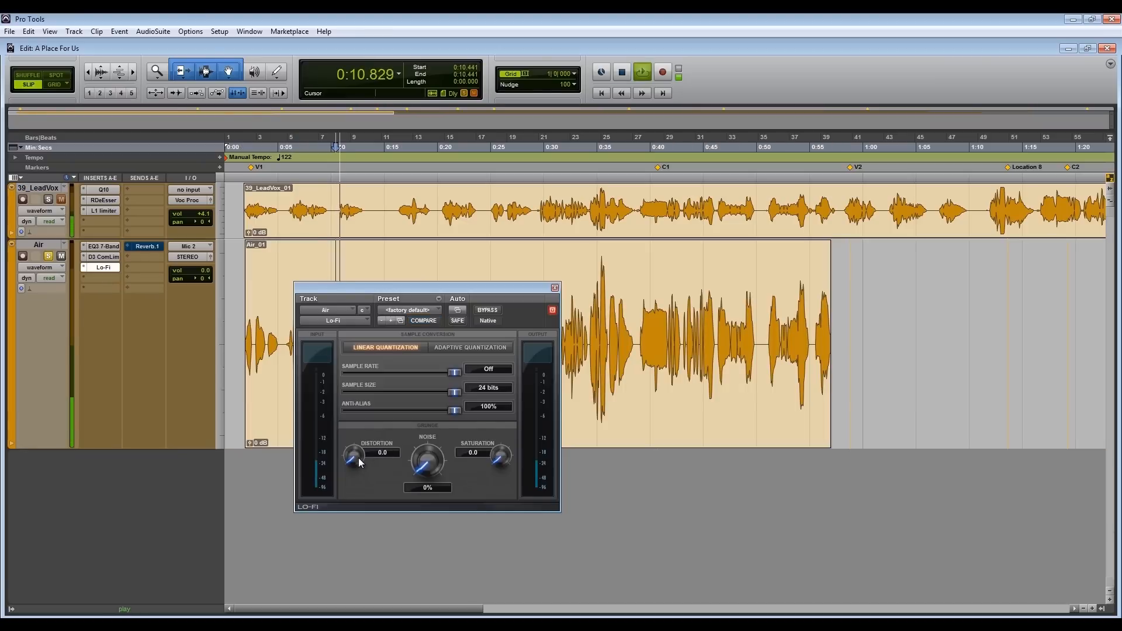
pyautogui.moveTo(359, 437); pyautogui.dragTo(359, 429)
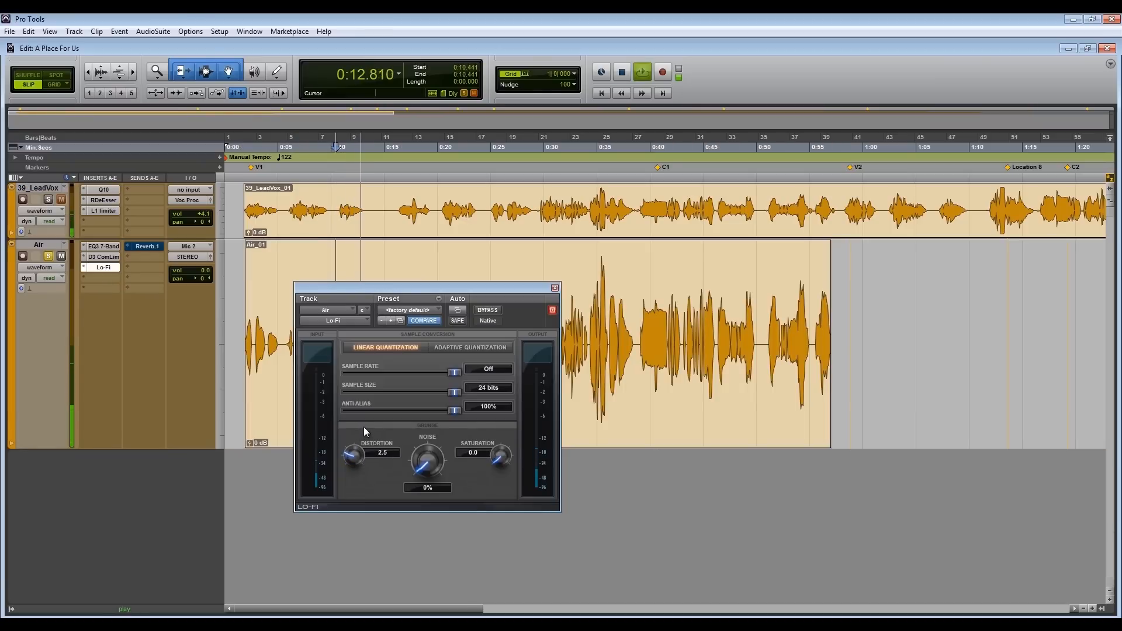
pyautogui.press('space')
pyautogui.press('space')
pyautogui.moveTo(358, 475); pyautogui.dragTo(355, 457)
pyautogui.press('space')
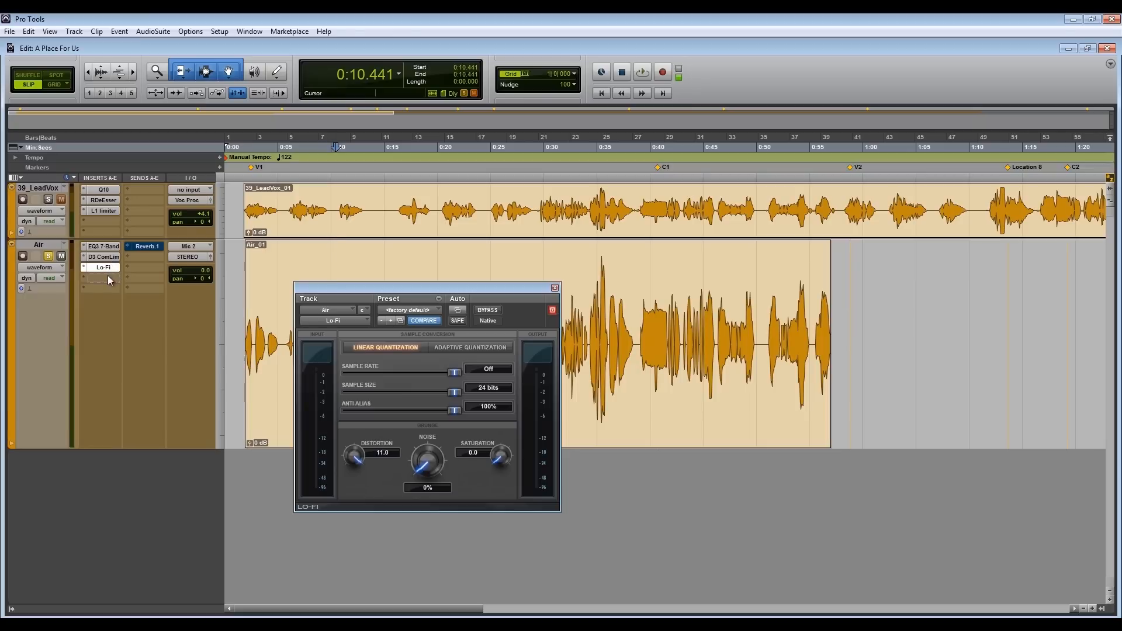
# Move Lo-Fi ahead of the compressor in the Air track's inserts and play the clip from its start
pyautogui.moveTo(108, 275)
pyautogui.mouseDown()
pyautogui.moveTo(107, 258)
pyautogui.moveTo(108, 268)
pyautogui.mouseUp()
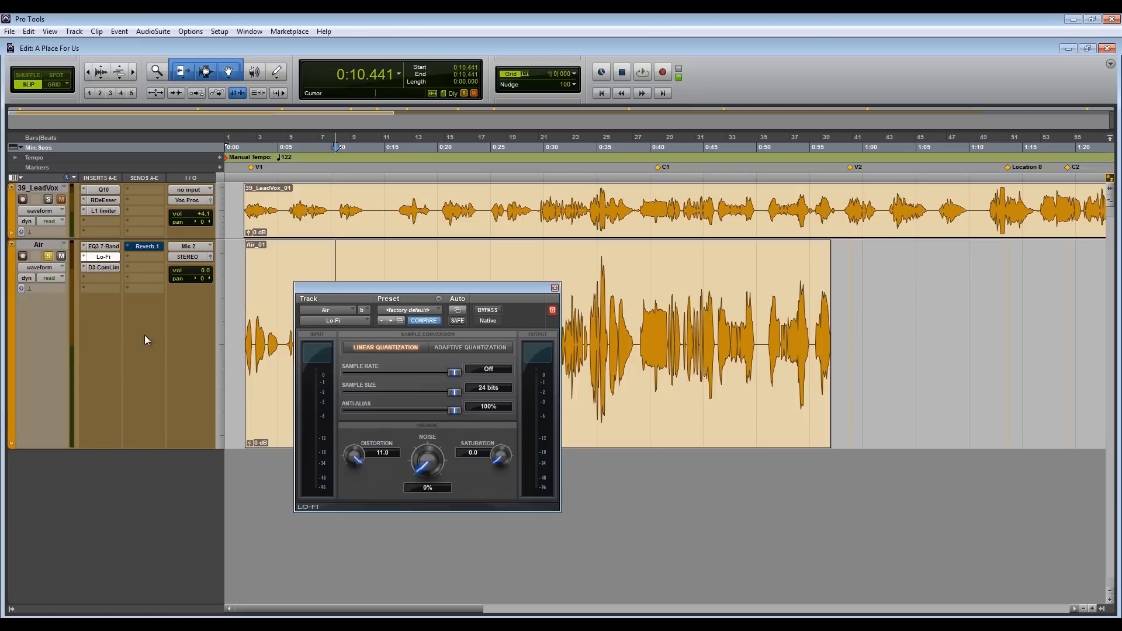
pyautogui.click(280, 367)
pyautogui.press('space')
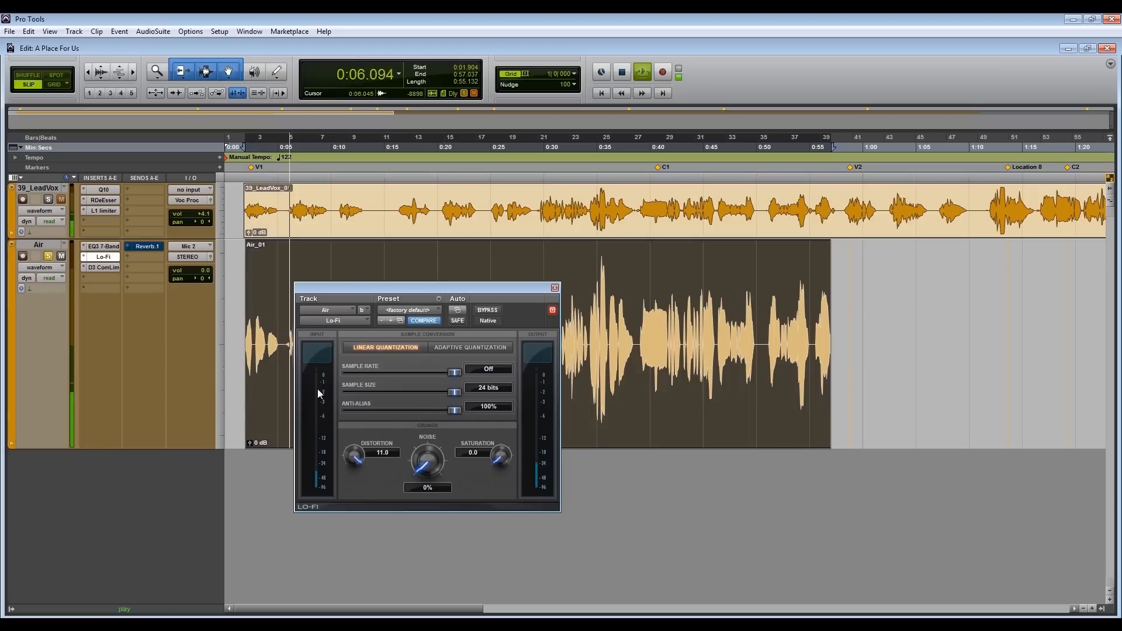
# Set the Lo-Fi distortion to 4.3 and compare the sound with the plug-in bypassed and active
pyautogui.moveTo(353, 473); pyautogui.dragTo(339, 546)
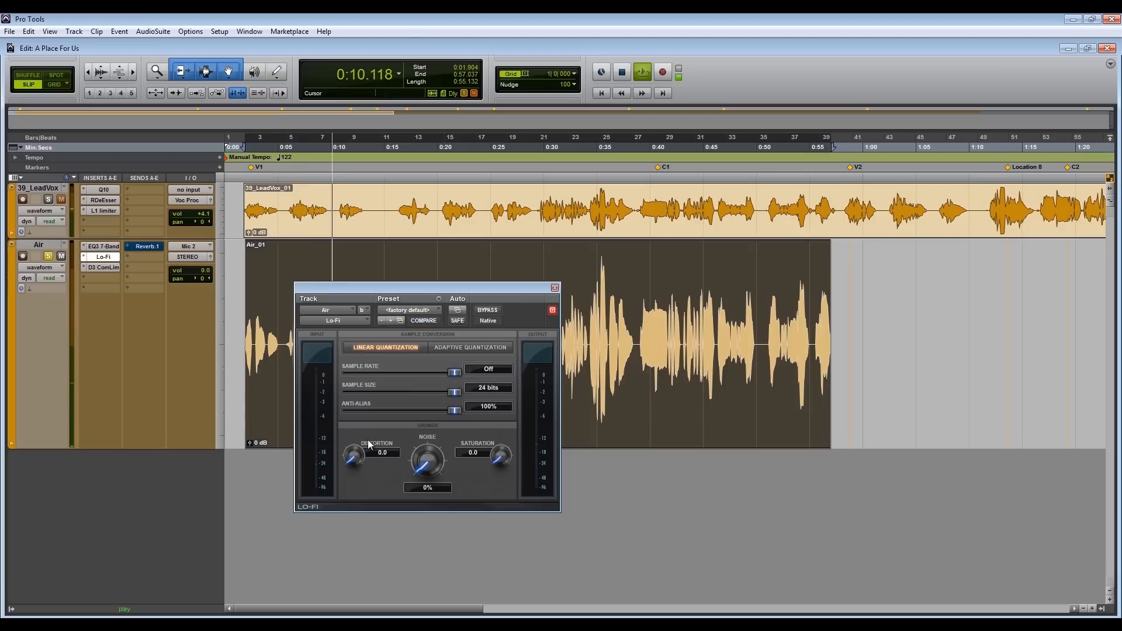
pyautogui.click(496, 311)
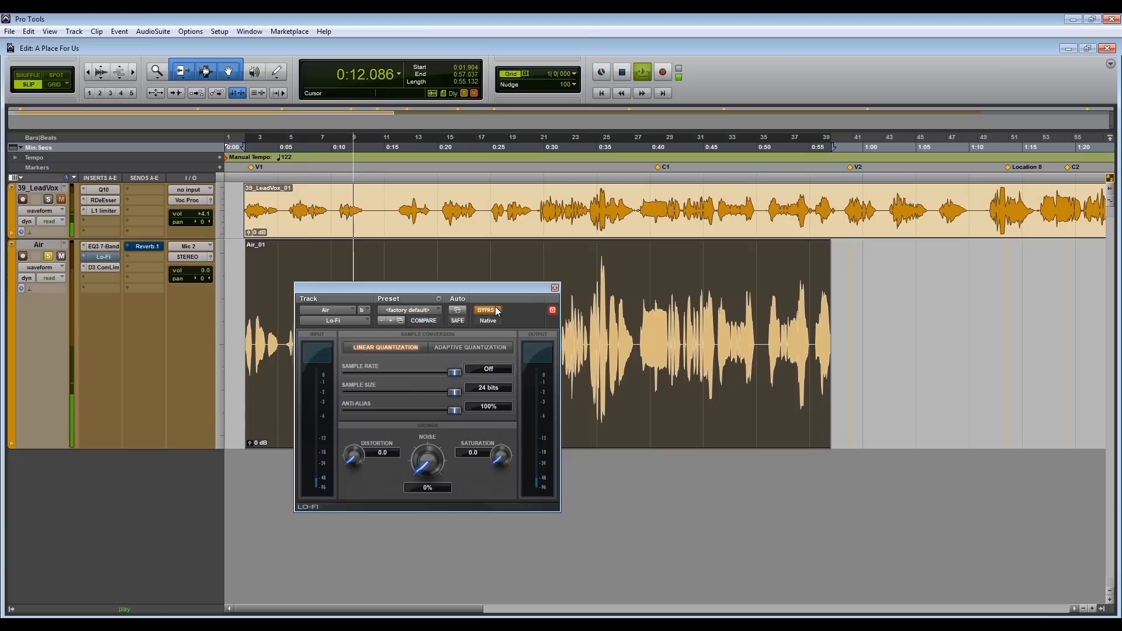
pyautogui.moveTo(346, 458); pyautogui.dragTo(342, 401)
pyautogui.click(488, 311)
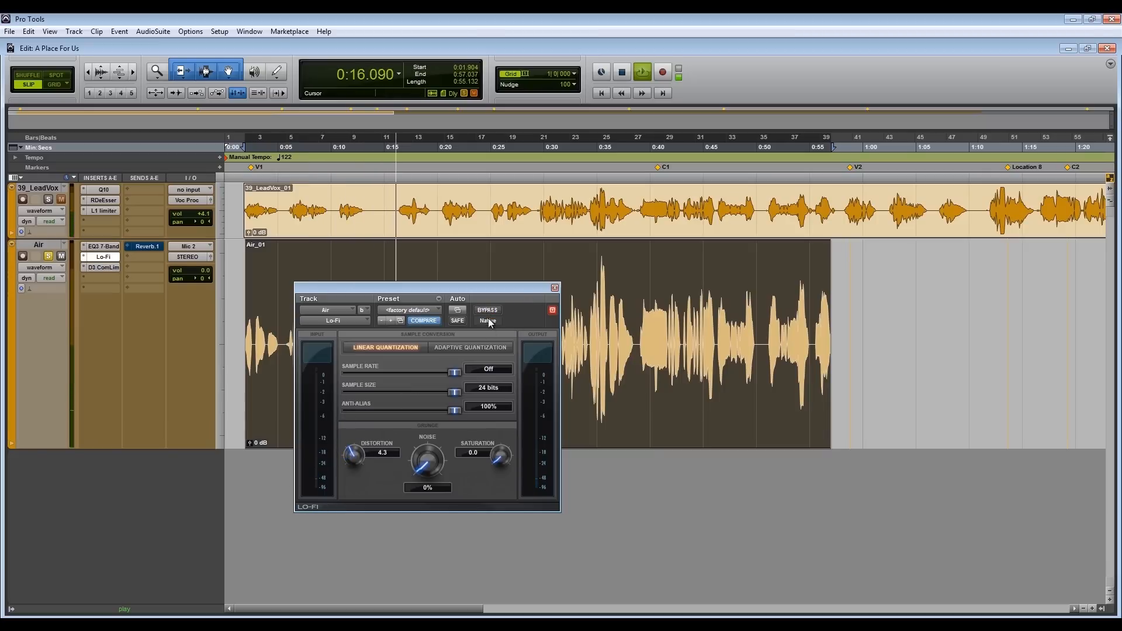
pyautogui.click(489, 312)
pyautogui.click(490, 312)
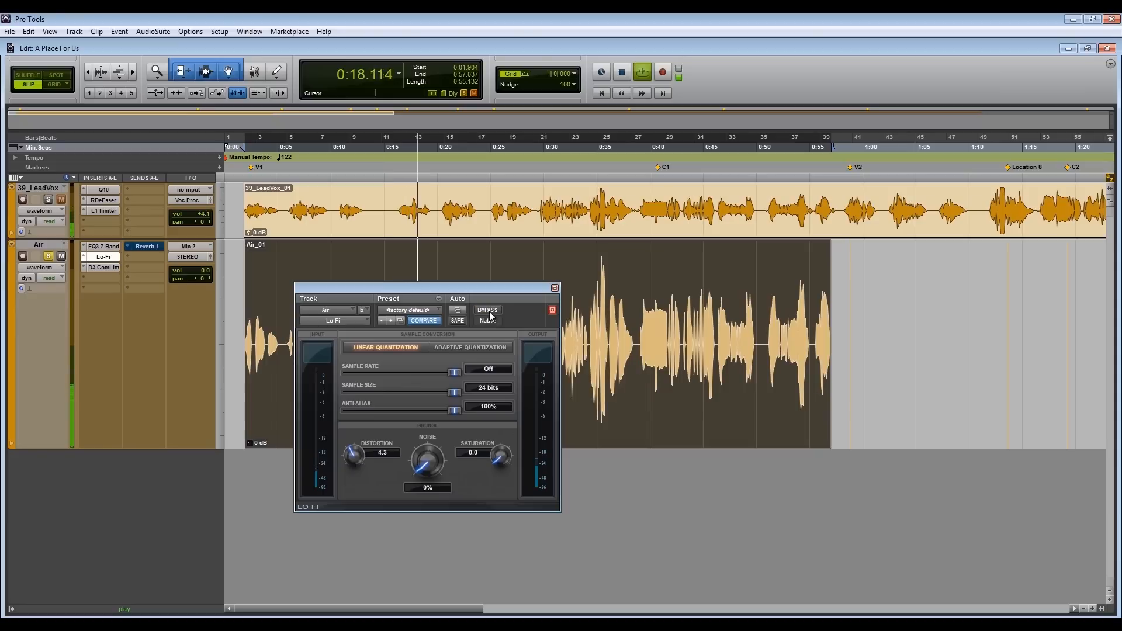
# Set the Air track compressor's ratio to 6.5:1 and play the clip from 0:01.904 to check it
pyautogui.click(108, 270)
pyautogui.press('space')
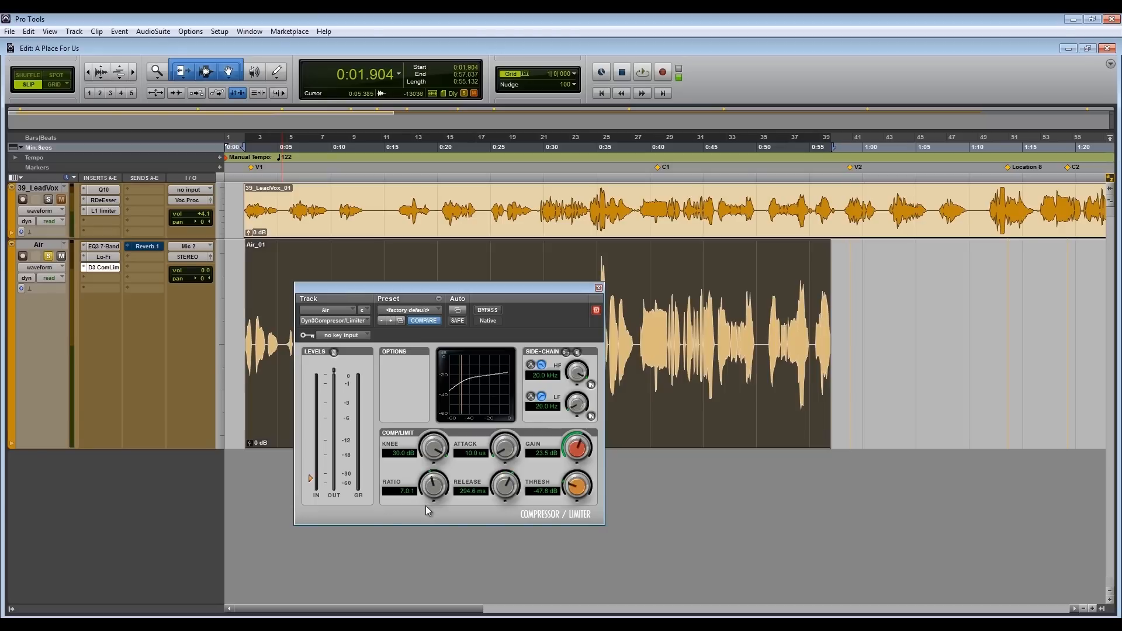
pyautogui.press('space')
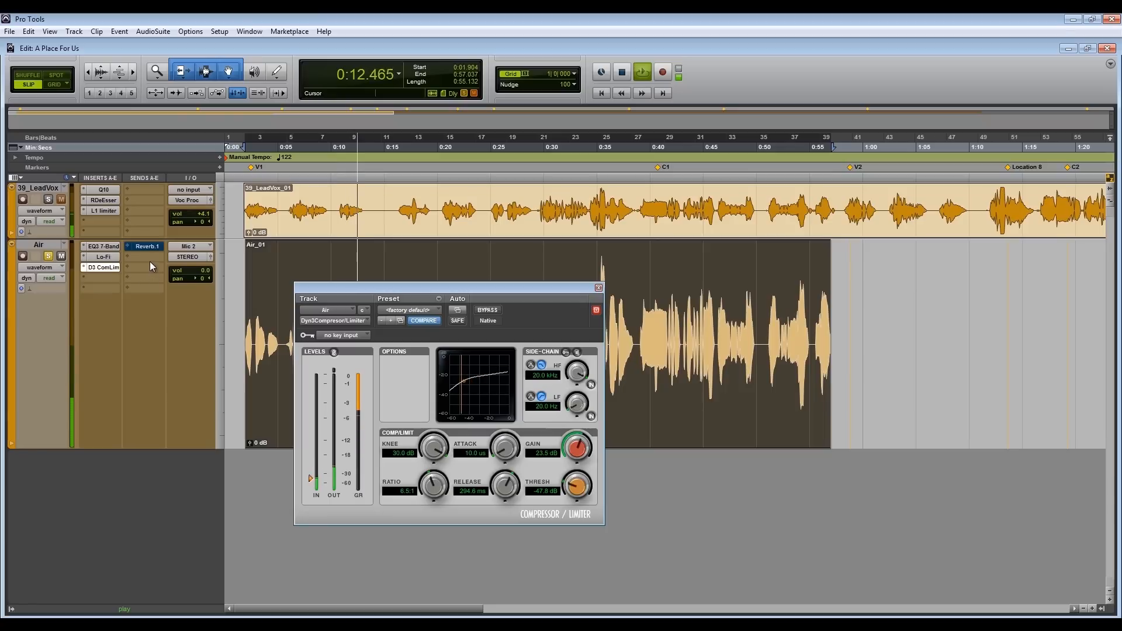
pyautogui.press('space')
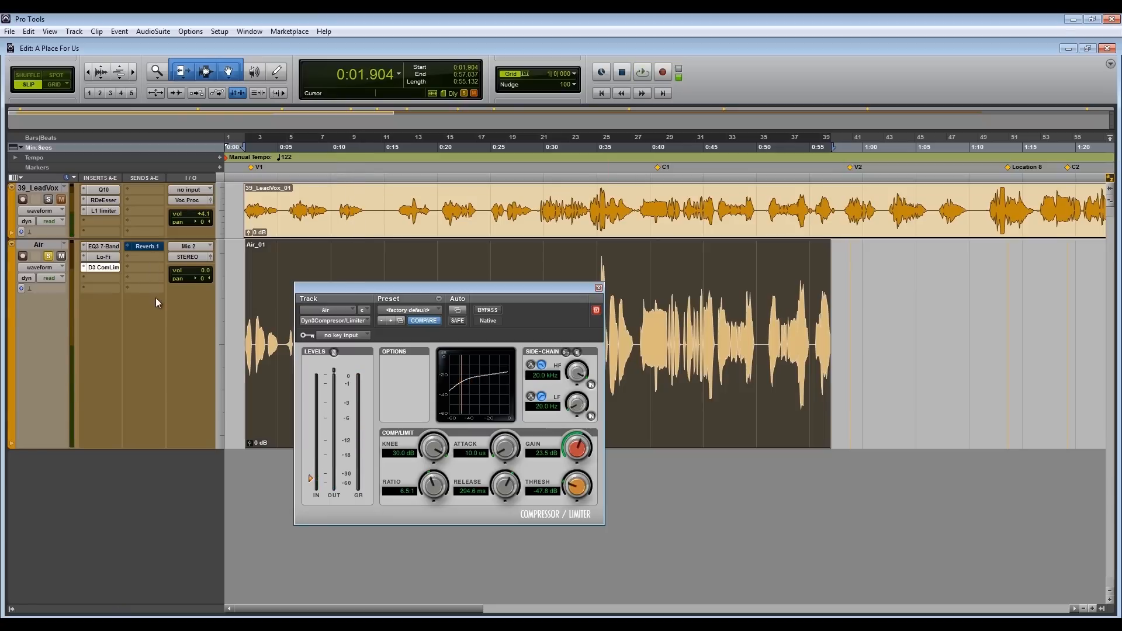
# Set the Air track's Reverb 1 send to +7.5 dB pre-fader and the EQ high-pass frequency to 5.58 kHz, and play the result
pyautogui.click(144, 250)
pyautogui.press('space')
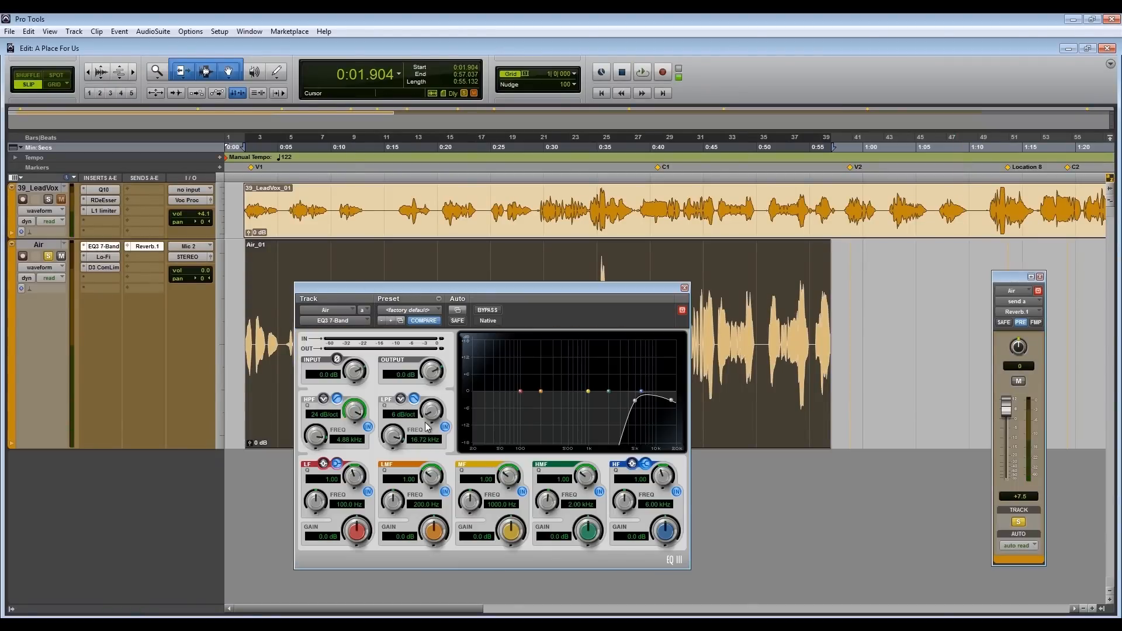
pyautogui.moveTo(321, 439); pyautogui.dragTo(319, 436)
pyautogui.press('space')
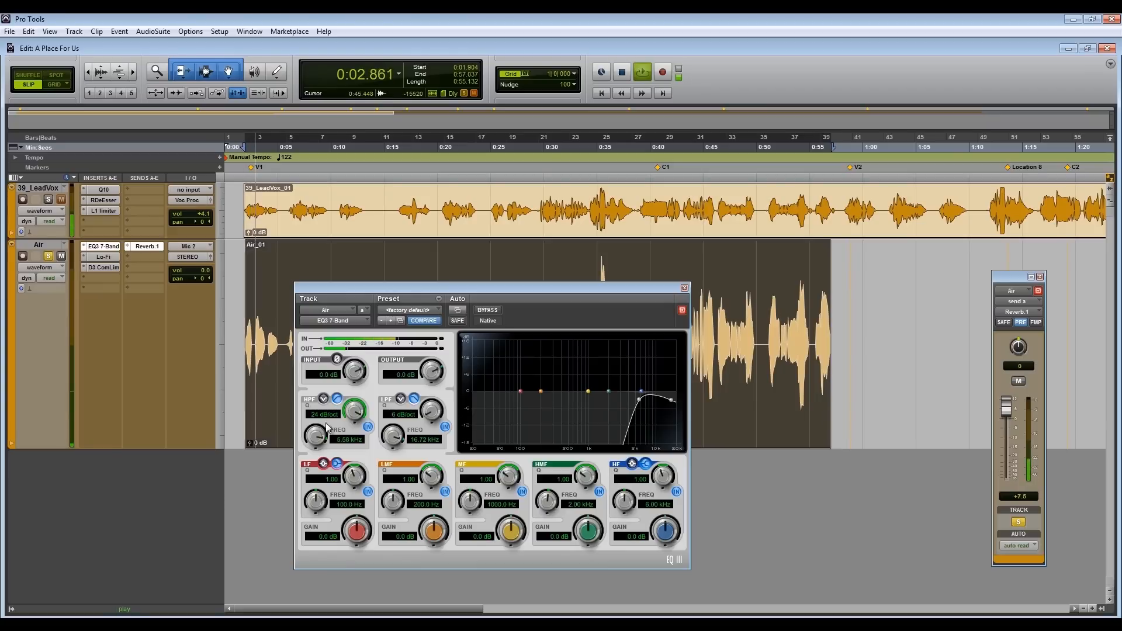
pyautogui.press('space')
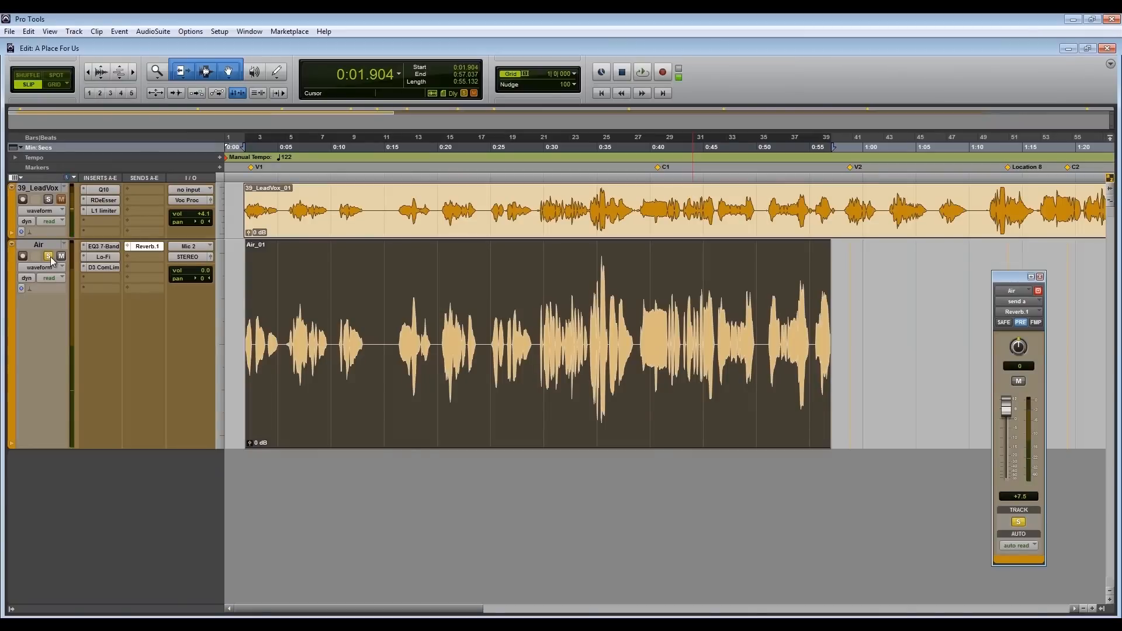
# Close the Air track's reverb send, solo the lead vocal alongside it, and pull the Air track's volume fully down
pyautogui.click(146, 248)
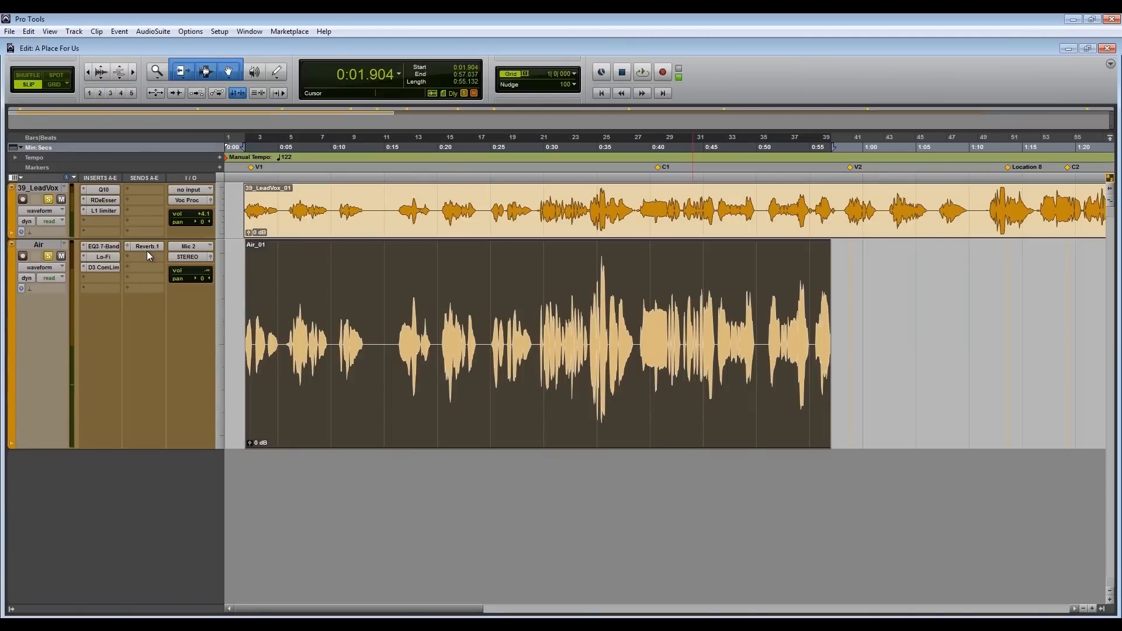
# Raise the Air track's volume to -2.6 dB during playback with its reverb send muted, and compare the vocal with the track muted and unmuted
pyautogui.press('space')
pyautogui.moveTo(187, 271); pyautogui.dragTo(208, 243)
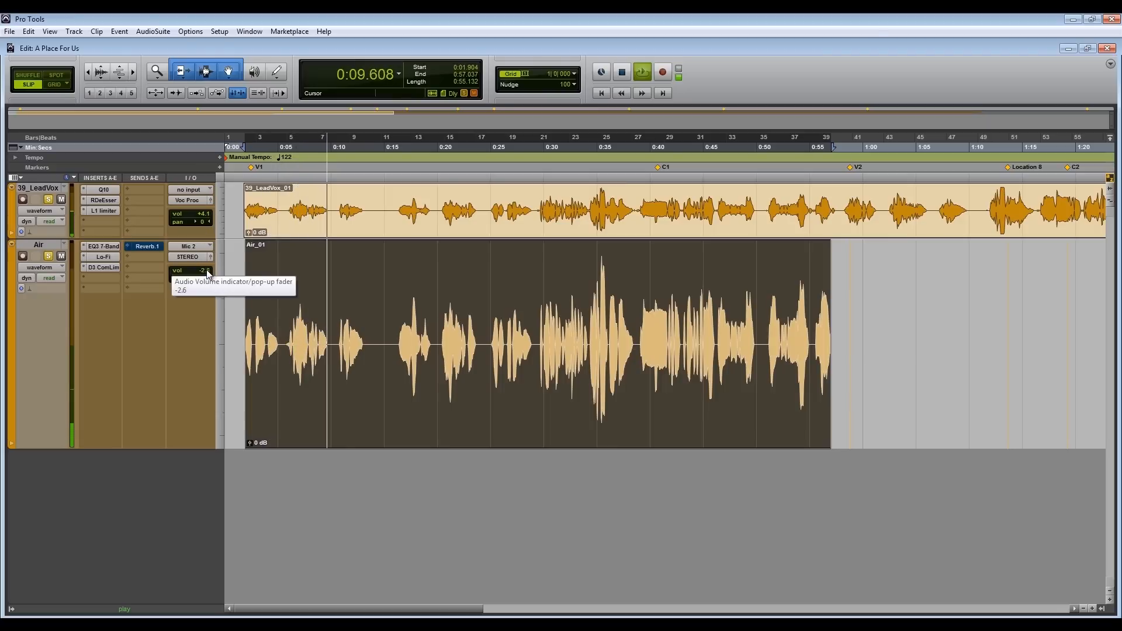
pyautogui.click(61, 256)
pyautogui.click(62, 256)
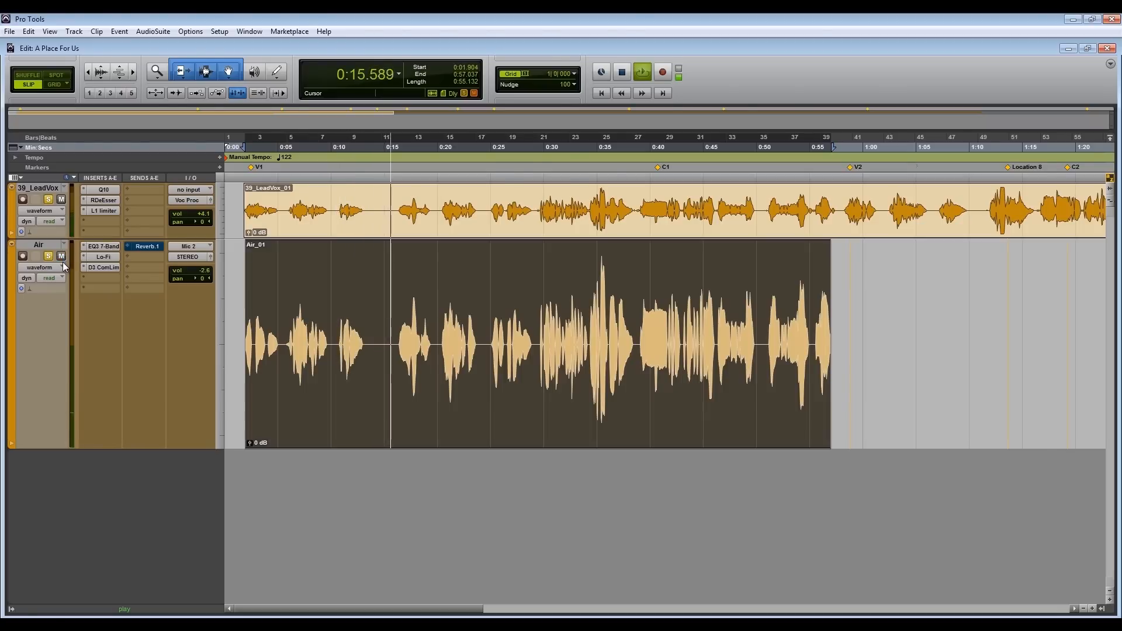
pyautogui.press('space')
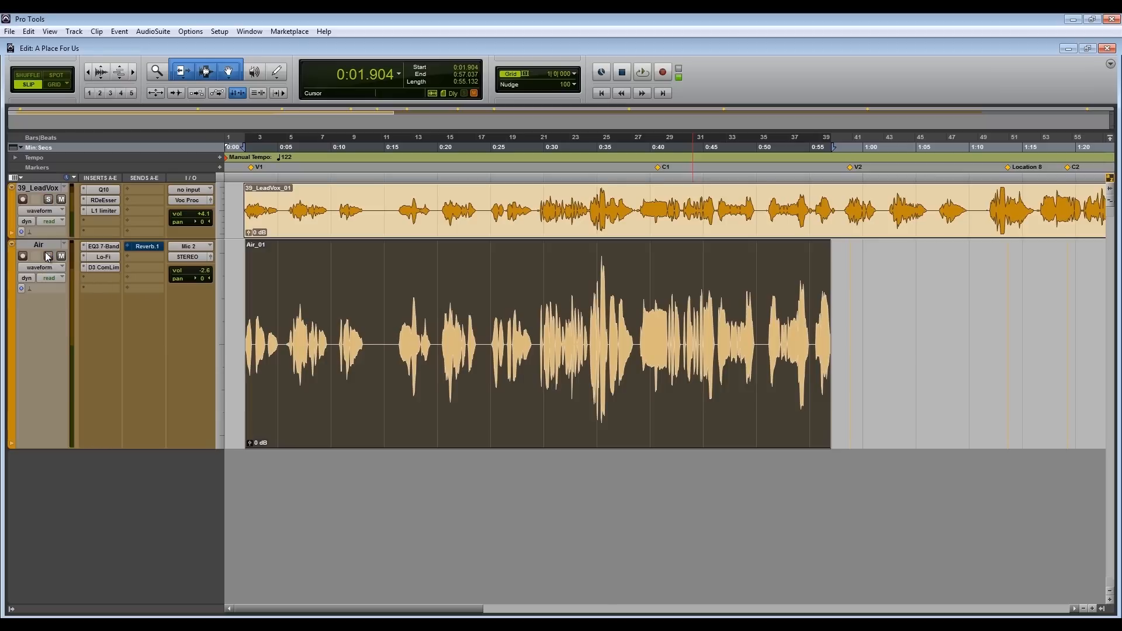
# Play the full mix, set the Air track's volume to -8.8 dB, and reactivate its Reverb 1 send at +12.0 dB
pyautogui.press('space')
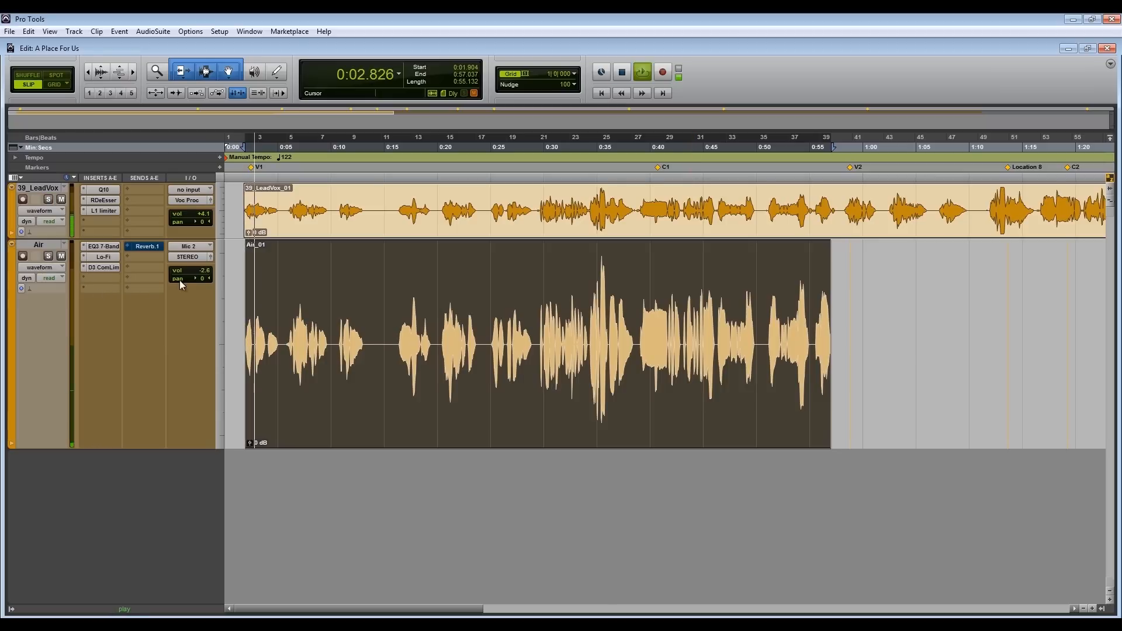
pyautogui.moveTo(207, 271); pyautogui.dragTo(206, 278)
pyautogui.keyDown('ctrl'); pyautogui.click(146, 247); pyautogui.keyUp('ctrl')
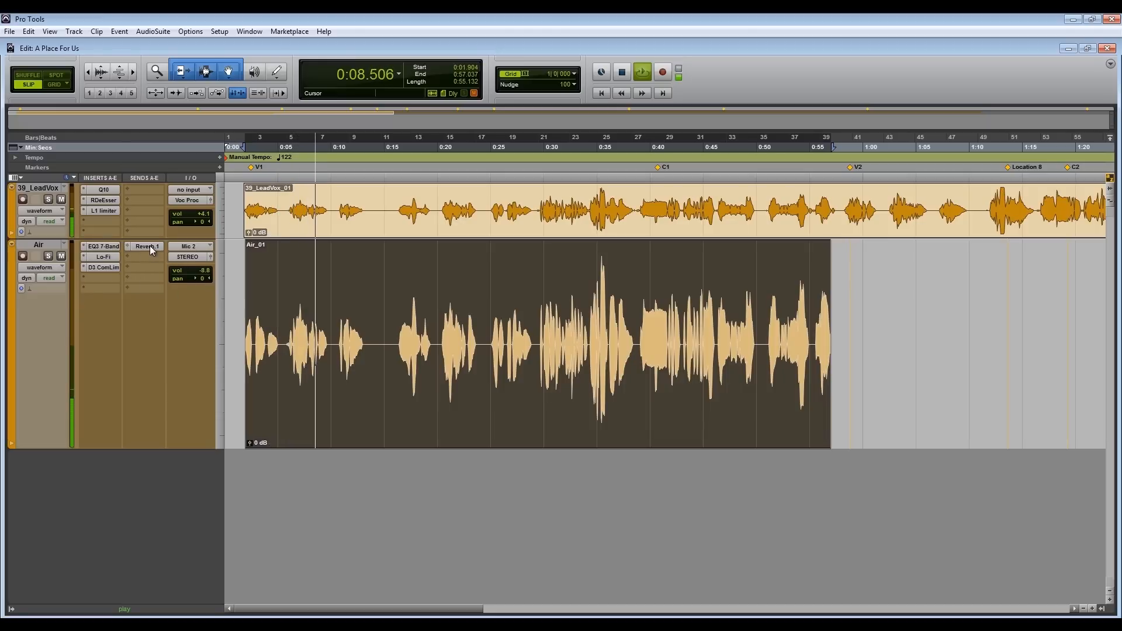
pyautogui.click(150, 246)
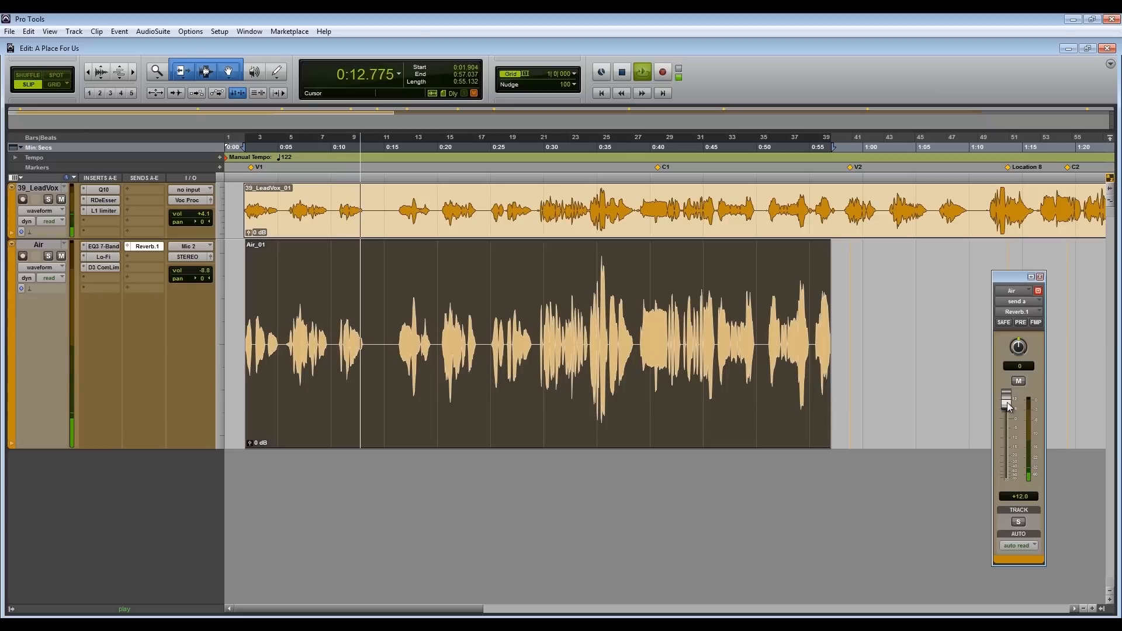
pyautogui.click(1039, 277)
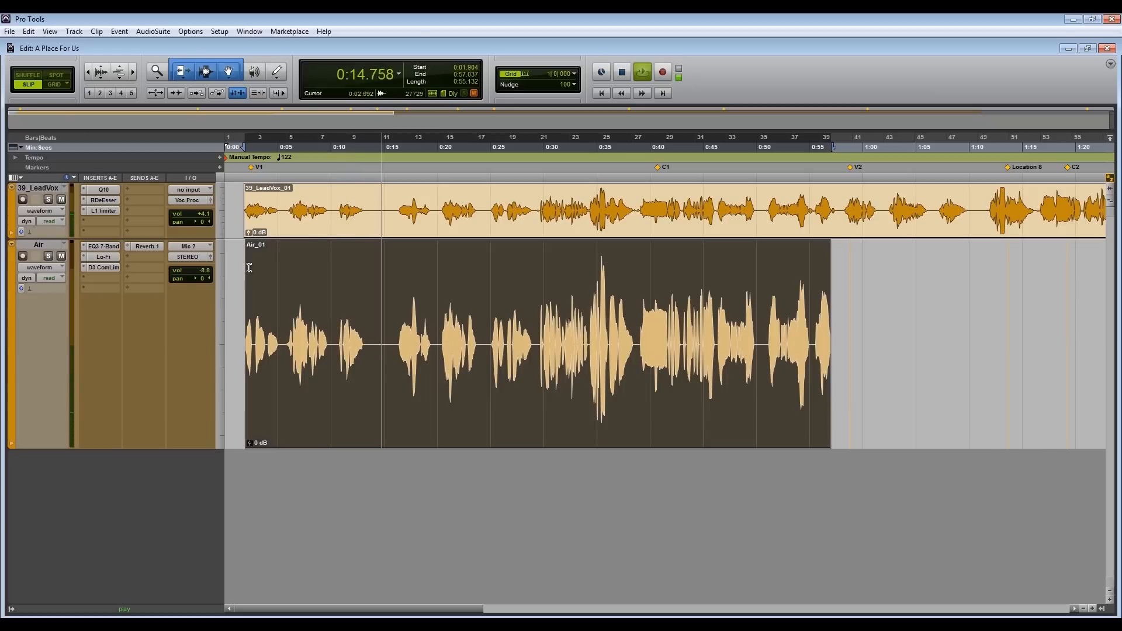
# Lower the Air track's volume to -10.4 dB and compare the mix with the track muted and unmuted
pyautogui.moveTo(203, 271); pyautogui.dragTo(203, 274)
pyautogui.click(61, 257)
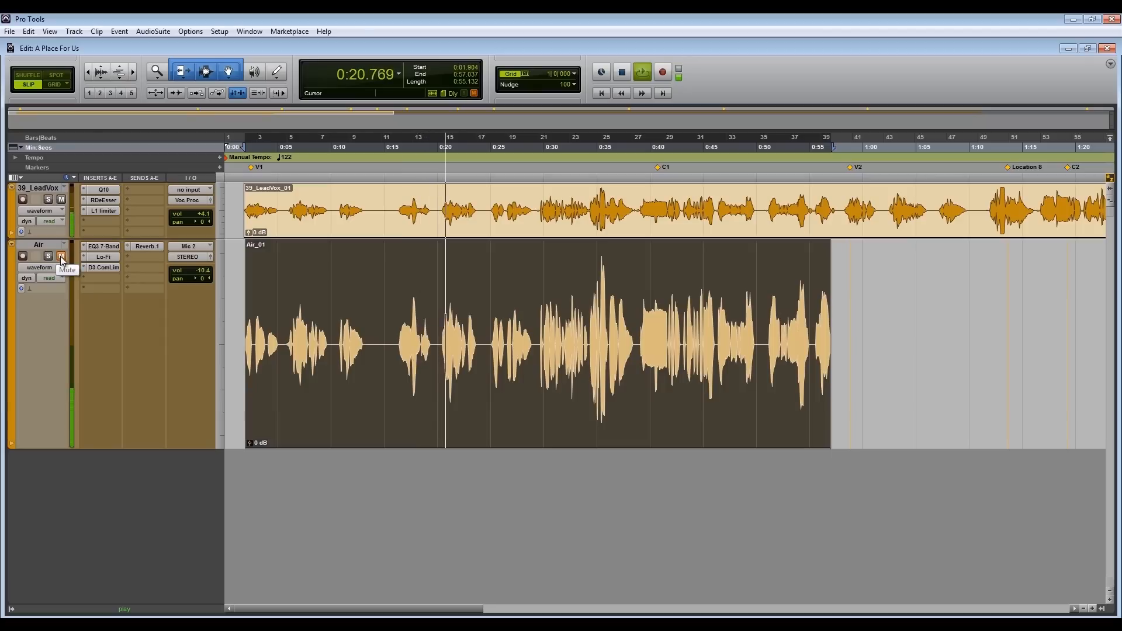
pyautogui.click(61, 256)
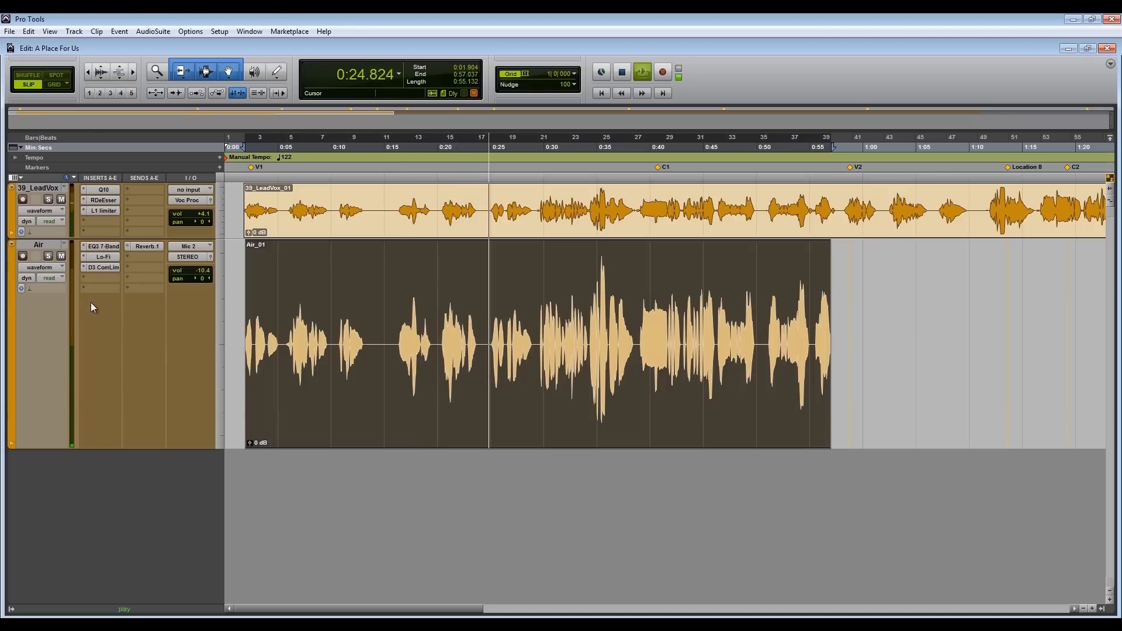
pyautogui.click(61, 255)
pyautogui.click(62, 256)
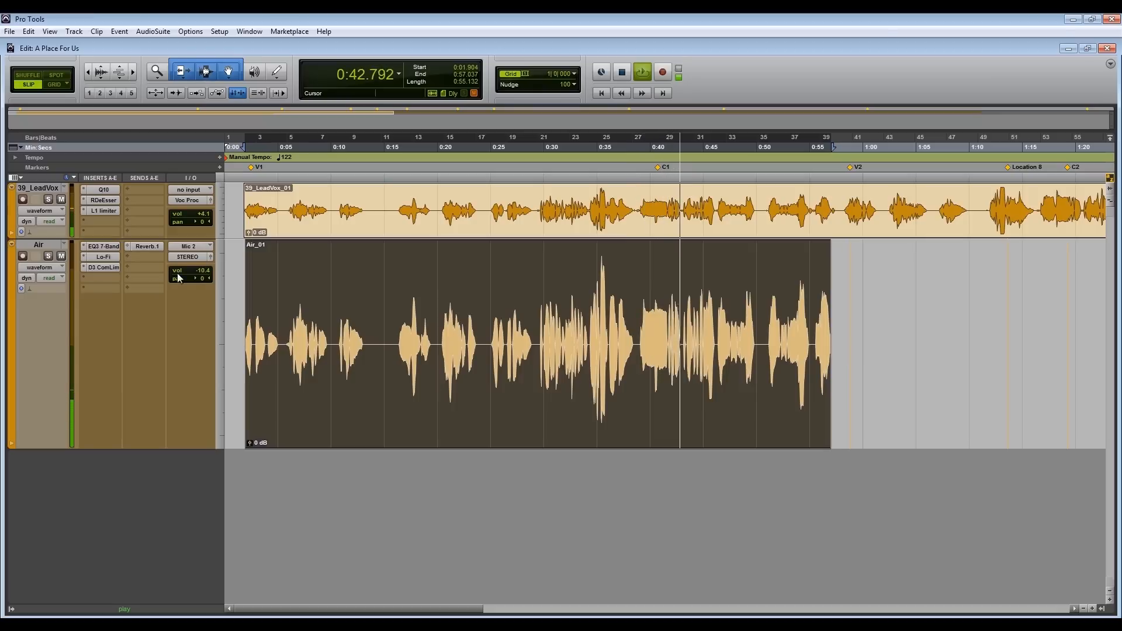
# Raise the Air track's volume to -5.2 dB, compare the mix with the track muted and unmuted, and stop playback
pyautogui.moveTo(203, 270); pyautogui.dragTo(203, 268)
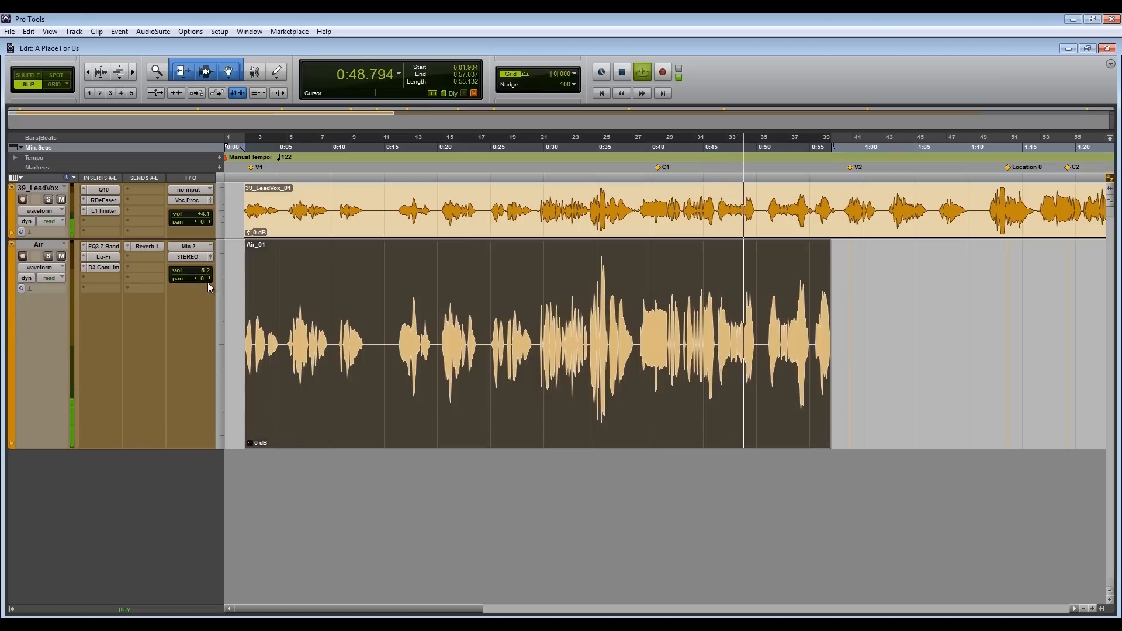
pyautogui.click(62, 257)
pyautogui.click(61, 257)
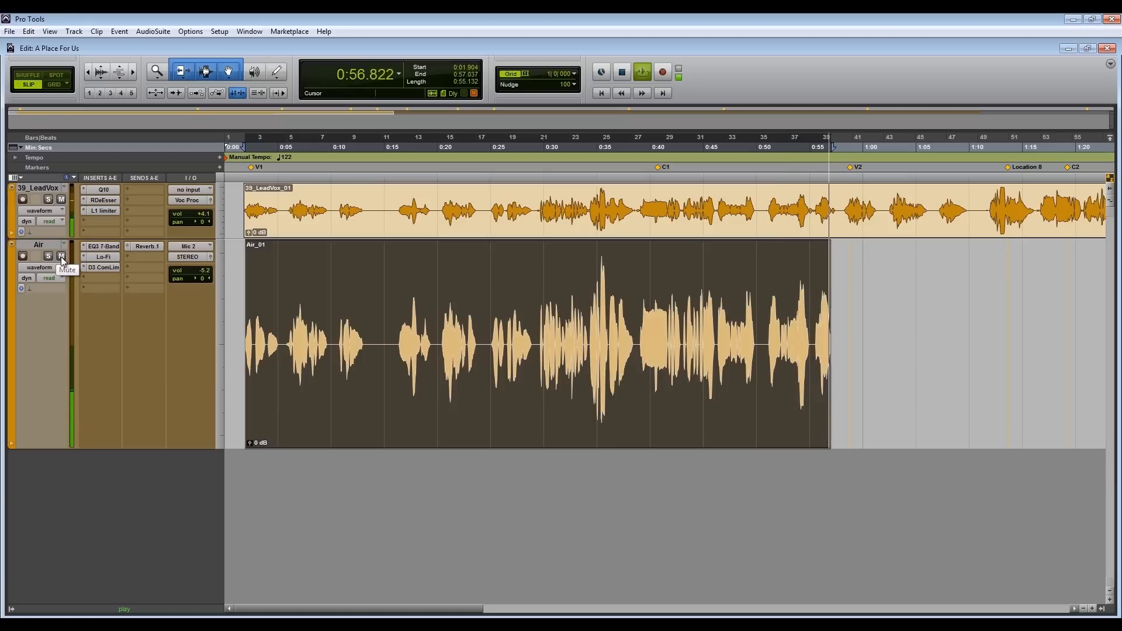
pyautogui.press('space')
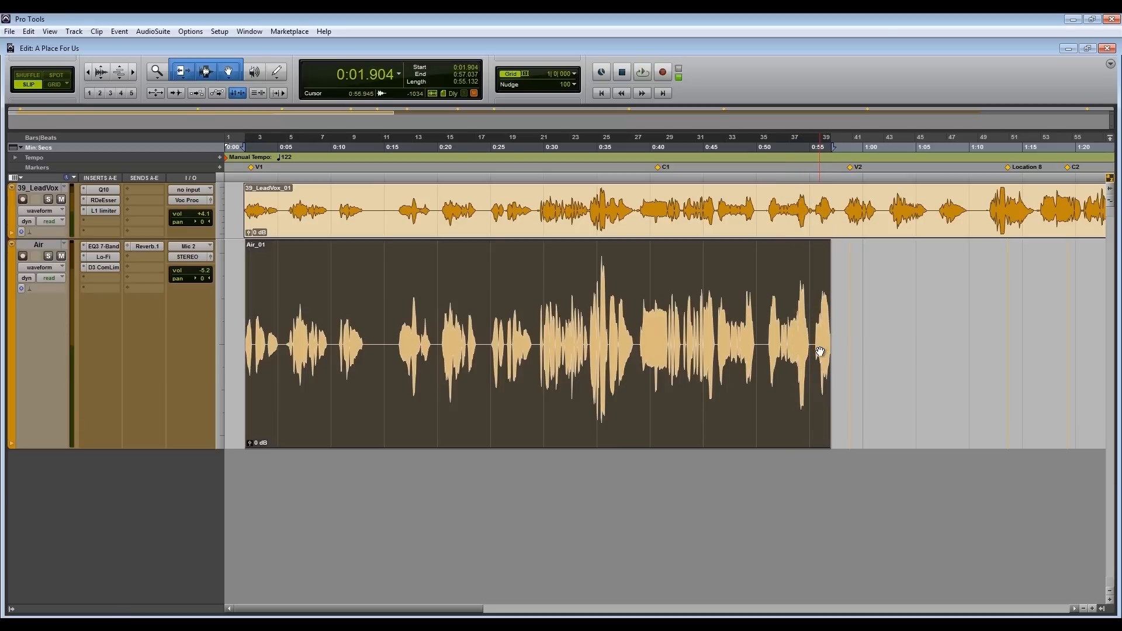